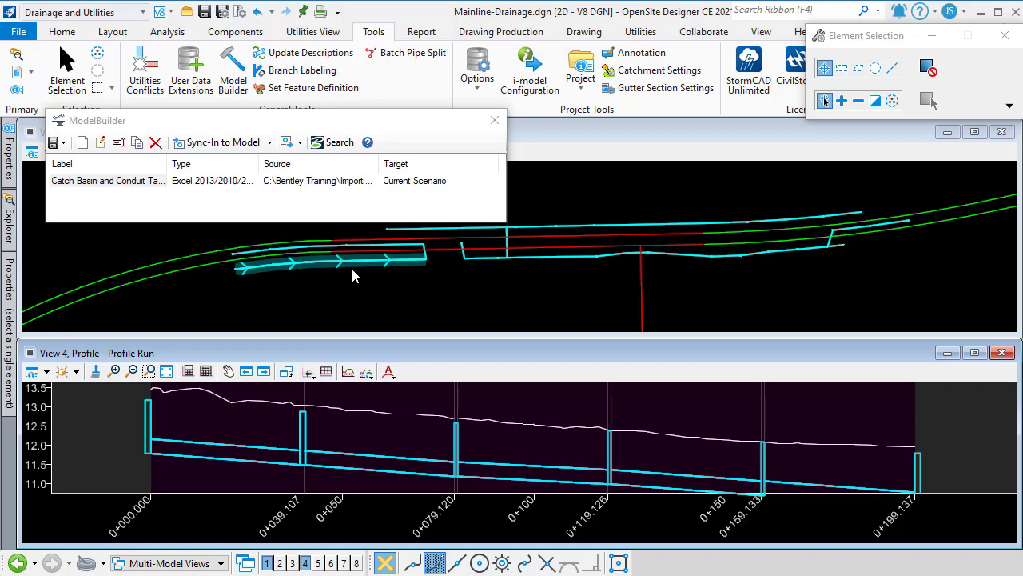
Step: Close the ModelBuilder dialog, then start and cancel a pan in the profile view
left_click(494, 120)
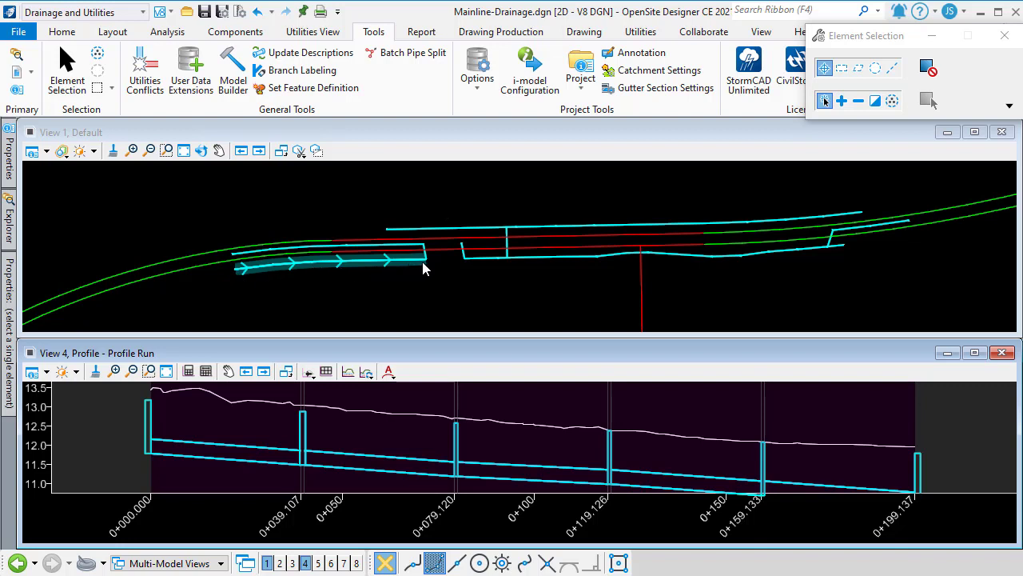
left_click(227, 371)
right_click(180, 446)
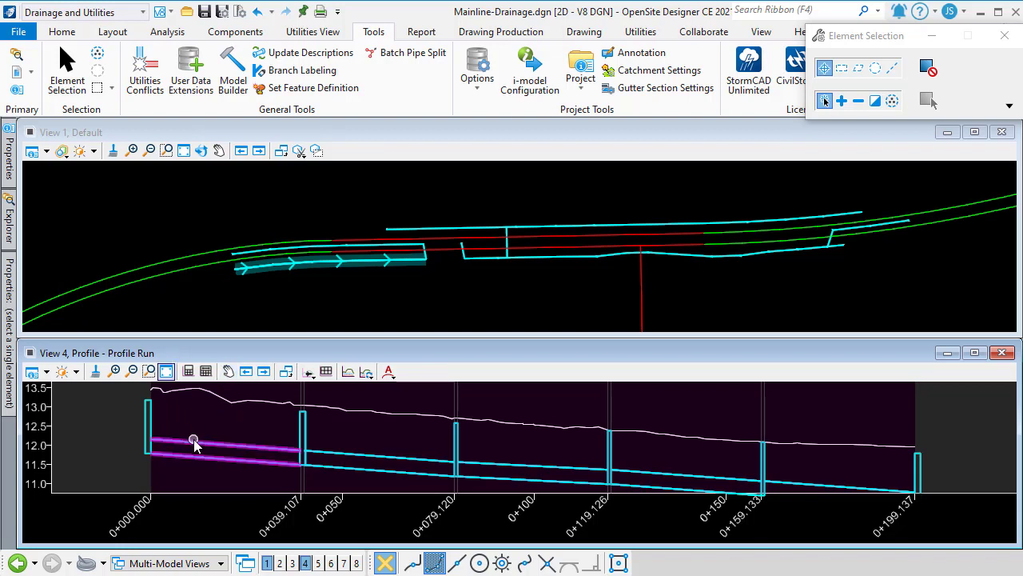
mouse_move(194, 444)
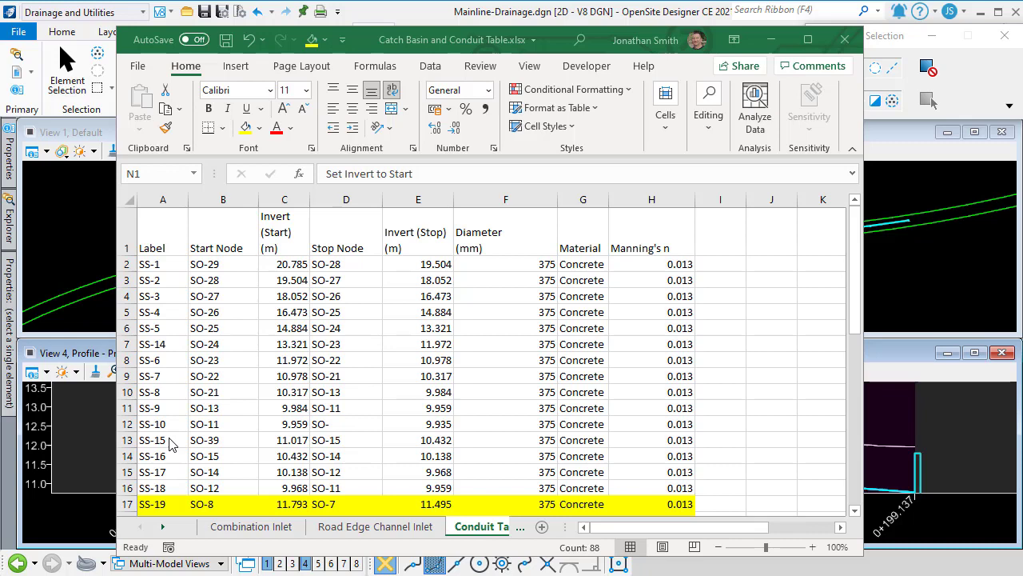
Step: Scroll the Conduit Table sheet to review the SS-19 and SS-20 rows
scroll(167, 467, "down", 1)
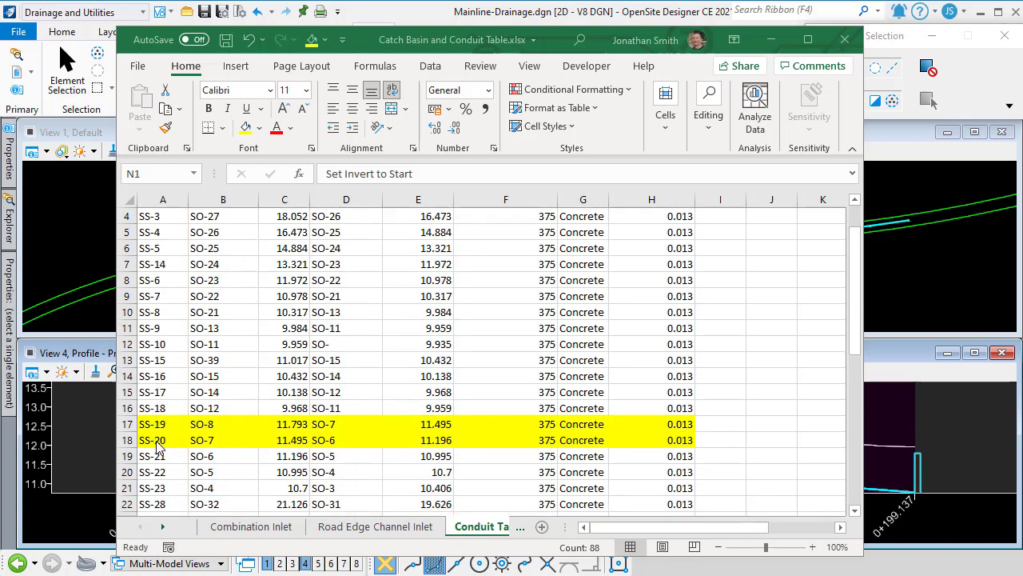
scroll(158, 432, "up", 1)
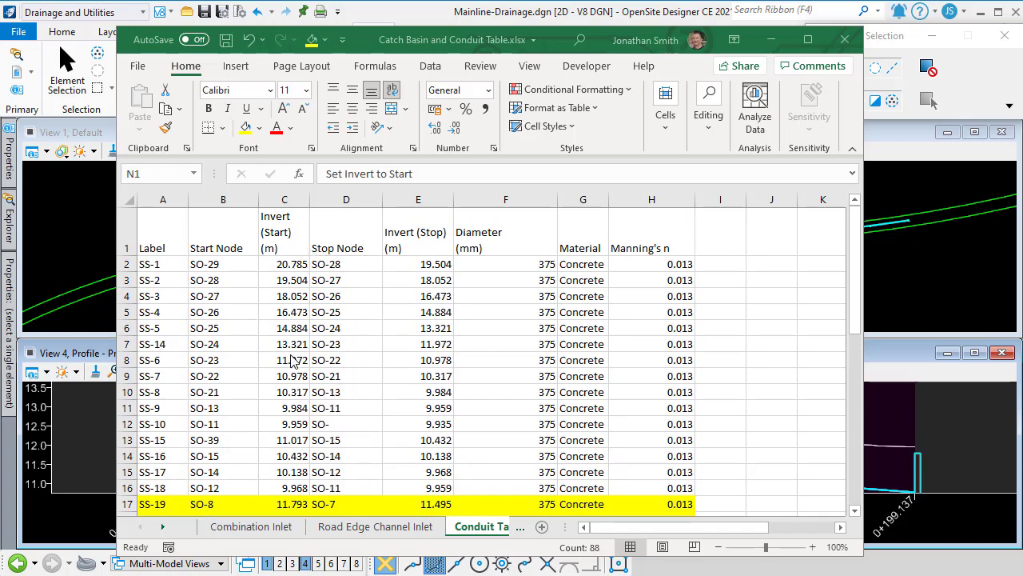
scroll(293, 361, "down", 1)
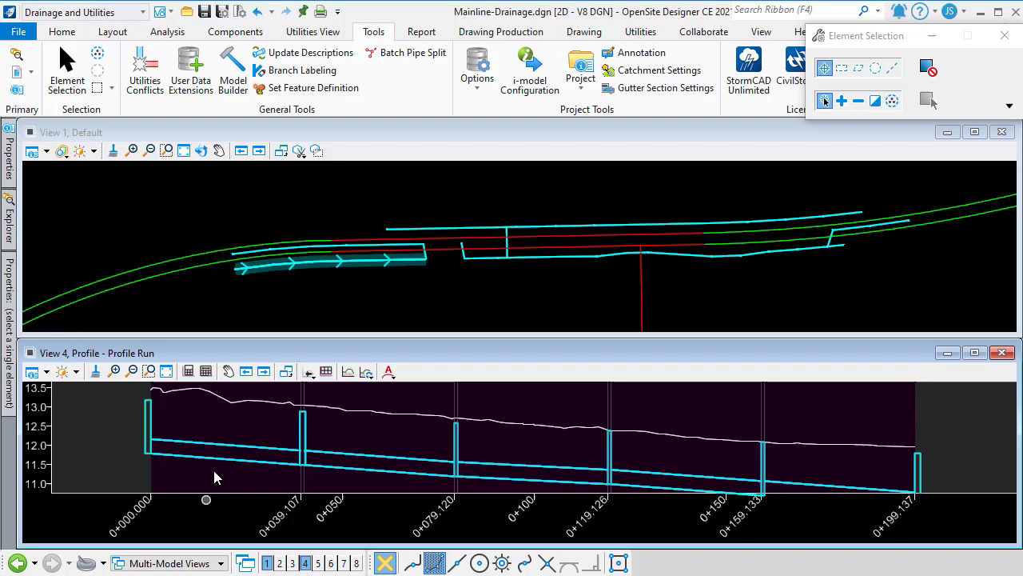
Step: Select conduit SS-19 in the profile to show its 11.793 invert, -0.76% slope and quick actions
left_click(225, 435)
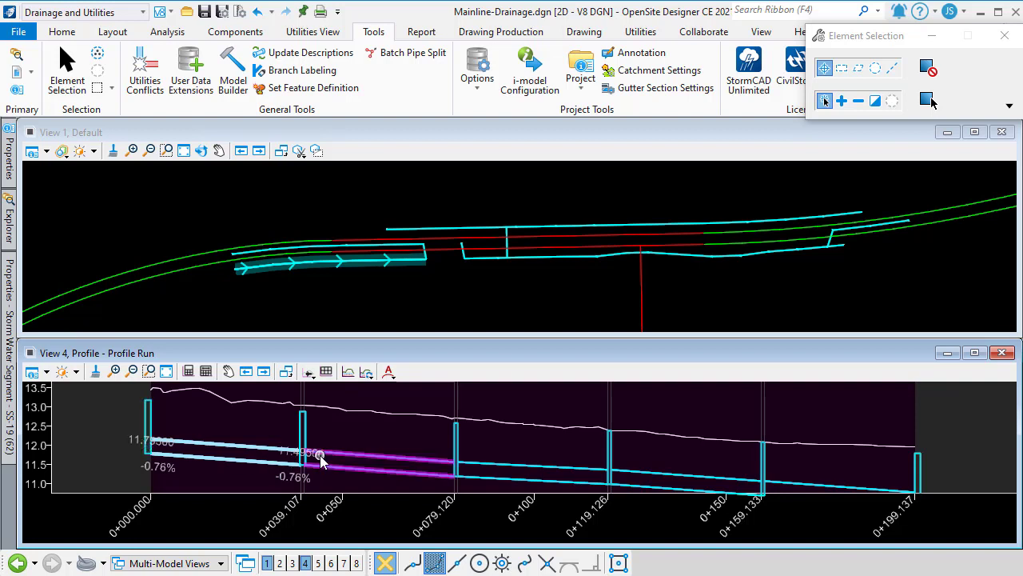
left_click(238, 450)
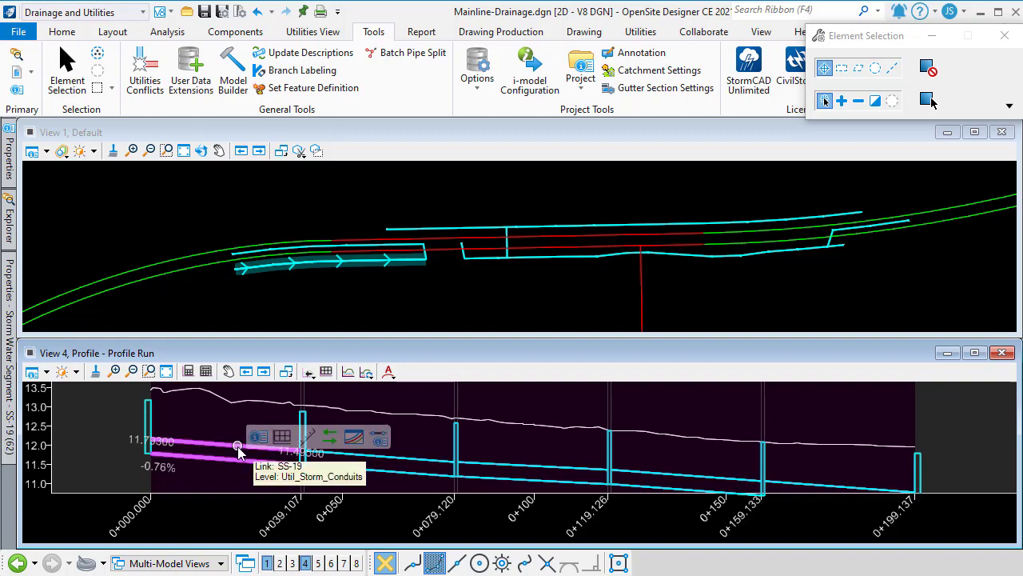
Step: Open SS-19's Utility Properties and inspect its Set Invert to Start? and Stop? values
left_click(379, 437)
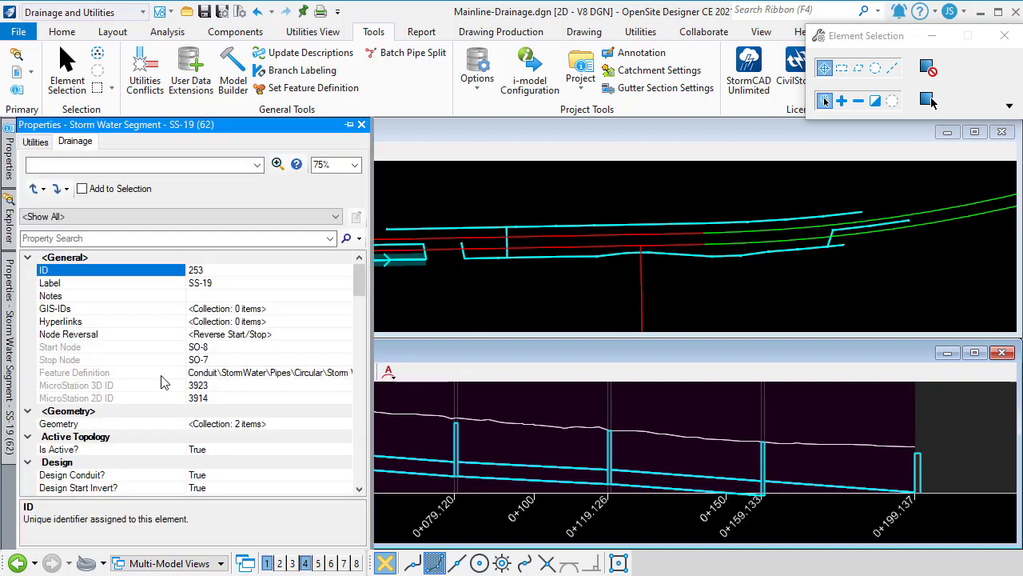
scroll(163, 382, "down", 2)
scroll(152, 382, "down", 4)
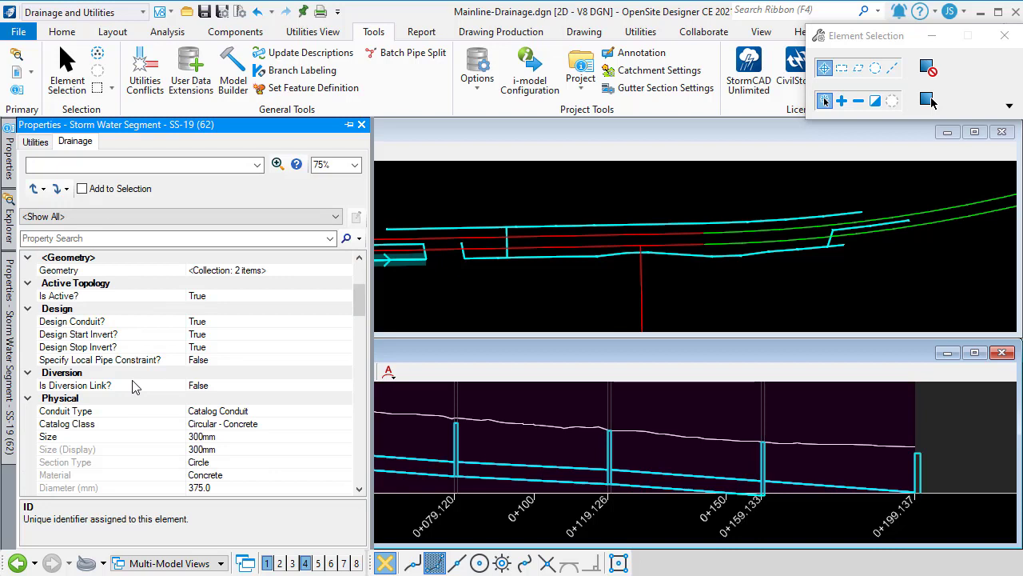
scroll(135, 384, "down", 3)
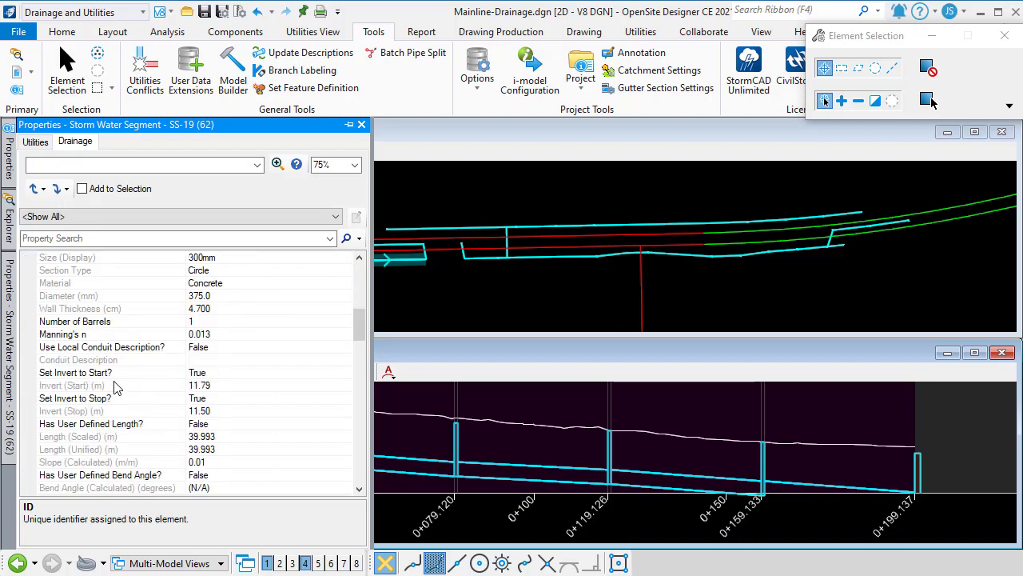
left_click(117, 376)
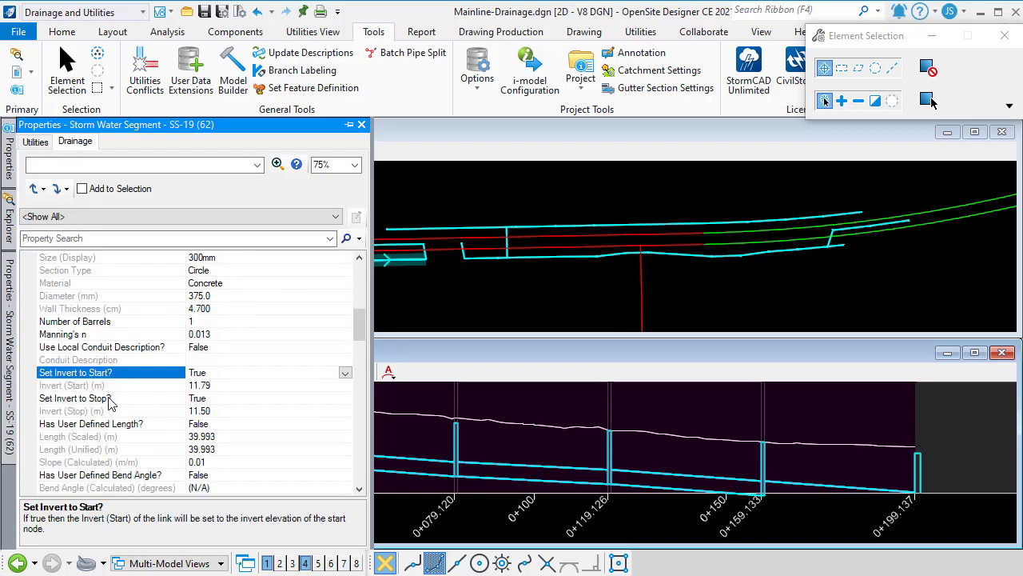
left_click(117, 399)
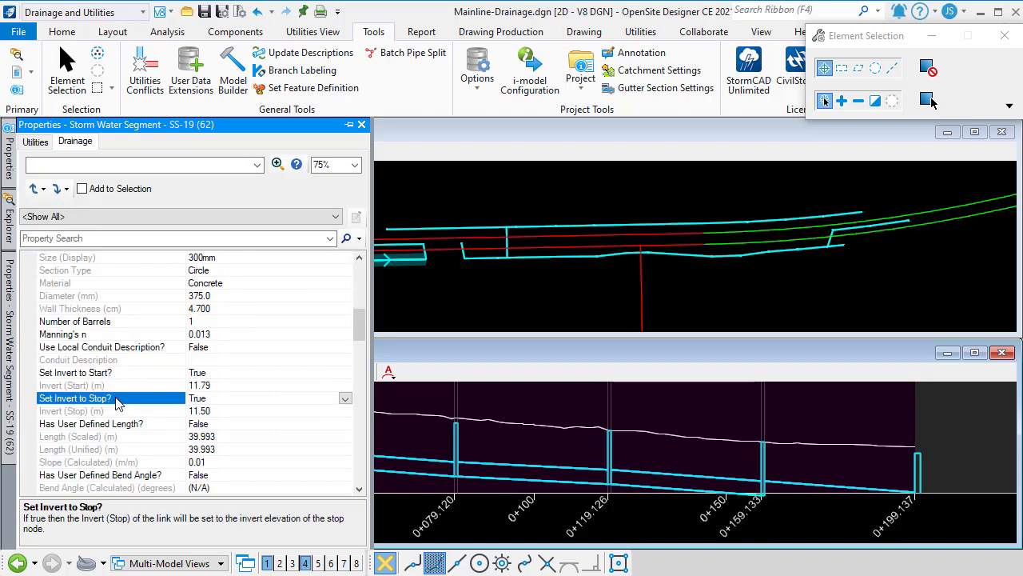
left_click(224, 377)
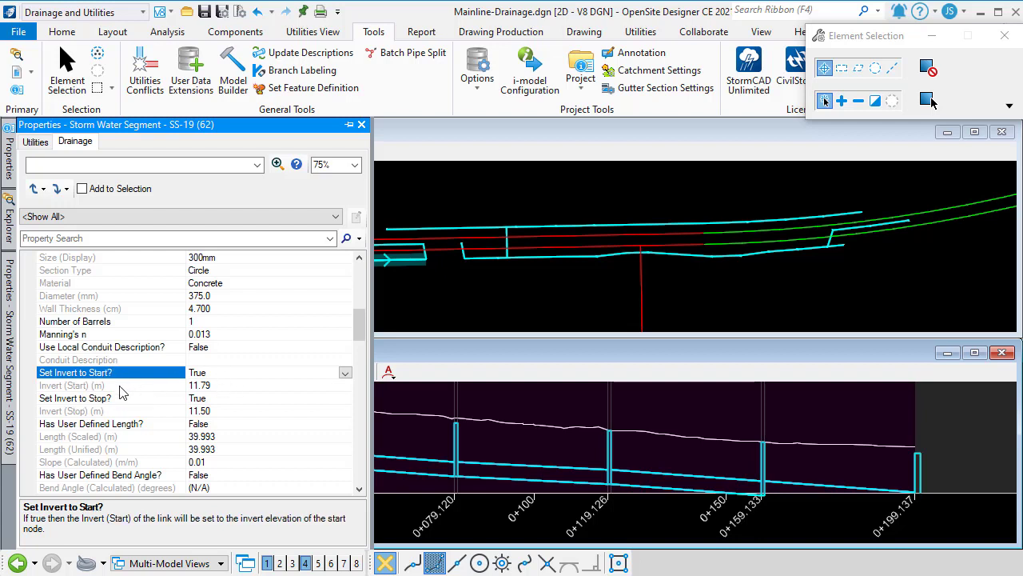
Step: Compare SS-19's Invert (Start) and Invert (Stop) with the Set Invert settings, then close Properties
left_click(123, 388)
left_click(120, 412)
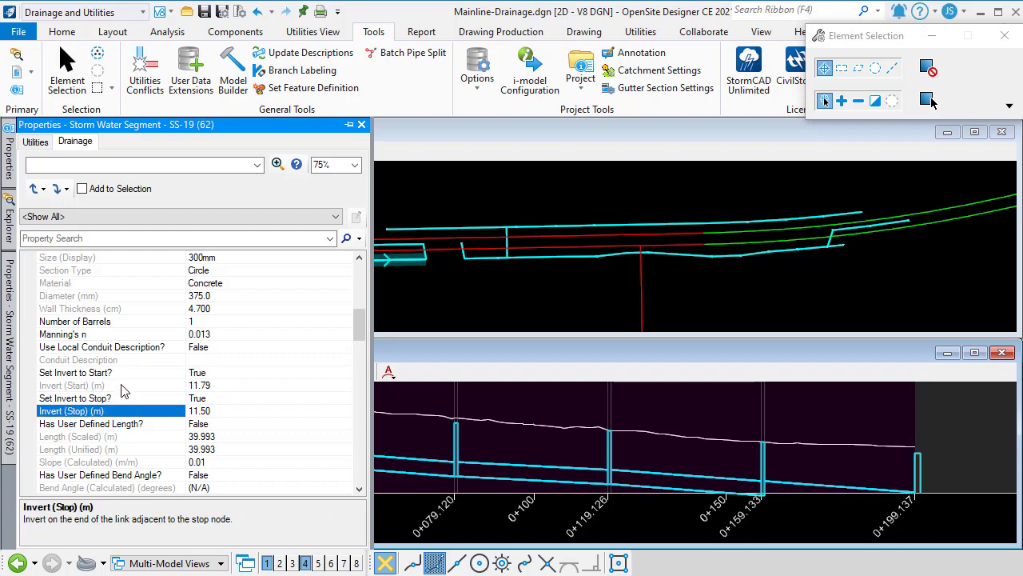
left_click(123, 388)
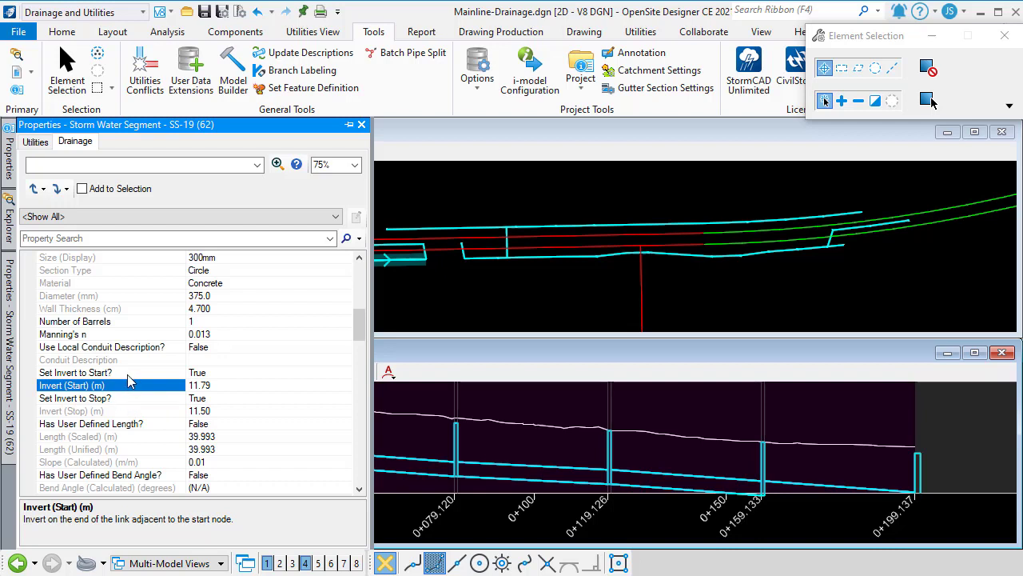
left_click(127, 374)
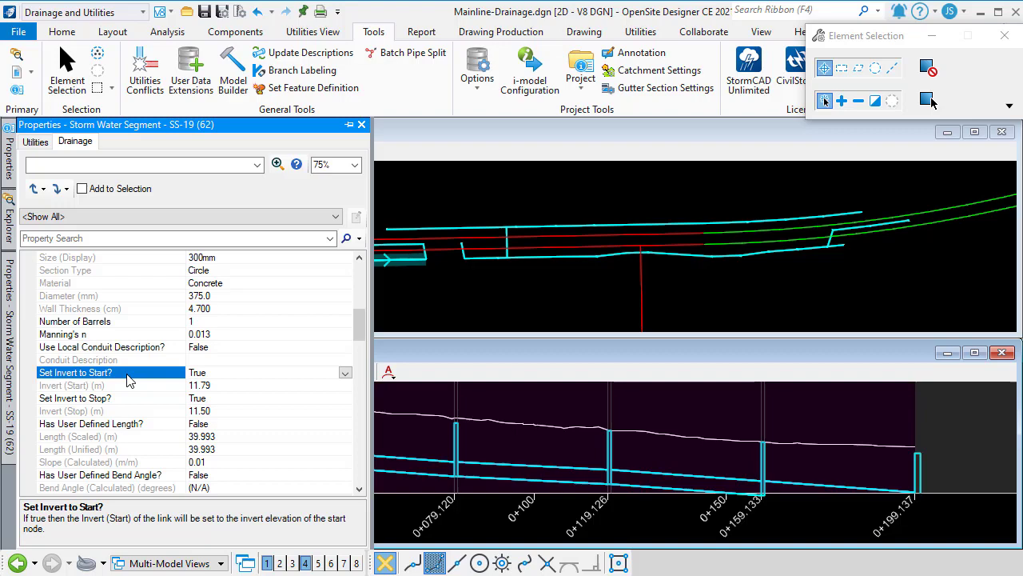
left_click(129, 398)
left_click(133, 375)
left_click(135, 399)
left_click(136, 378)
left_click(927, 99)
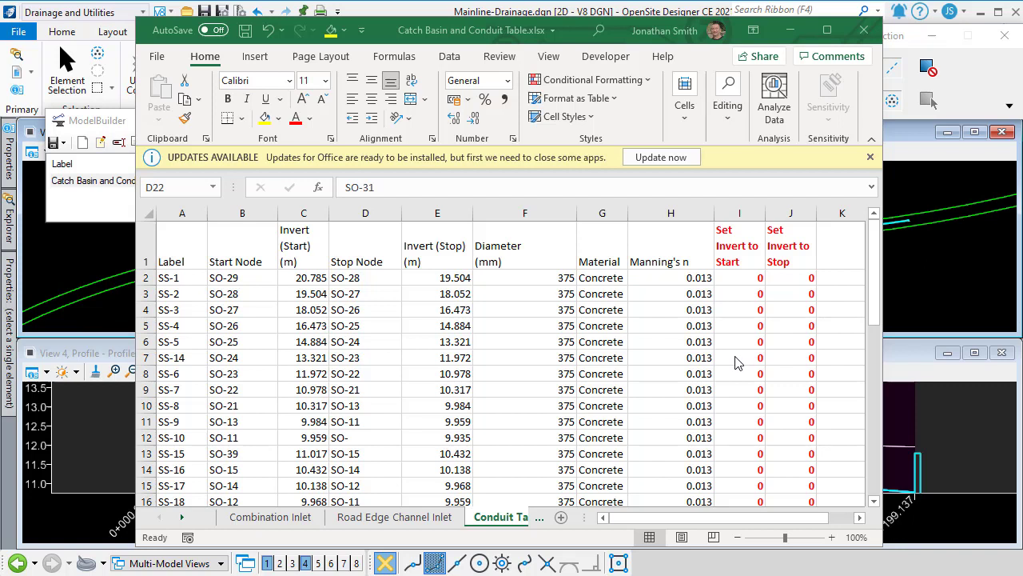
left_click(755, 245)
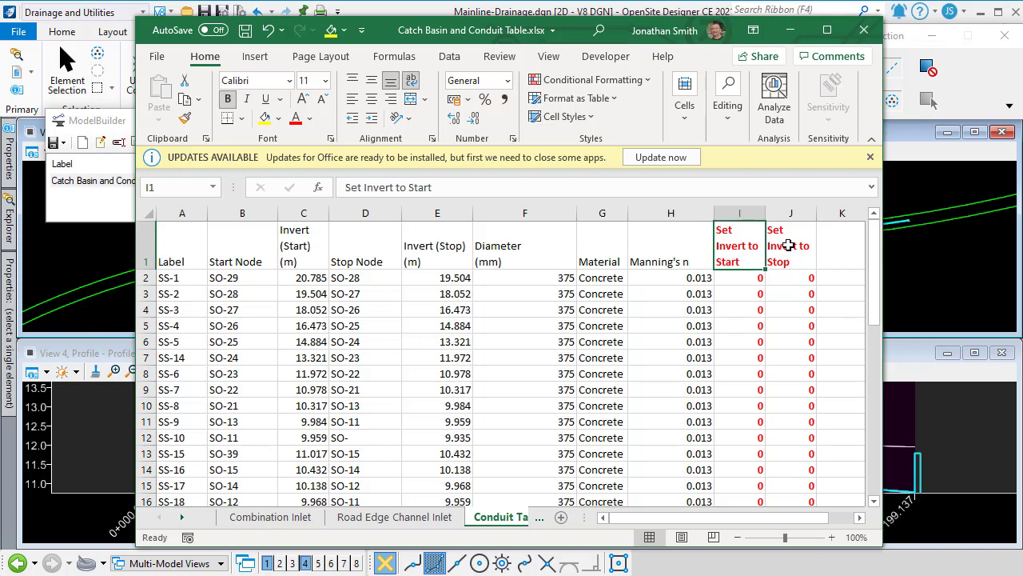
left_click(783, 246)
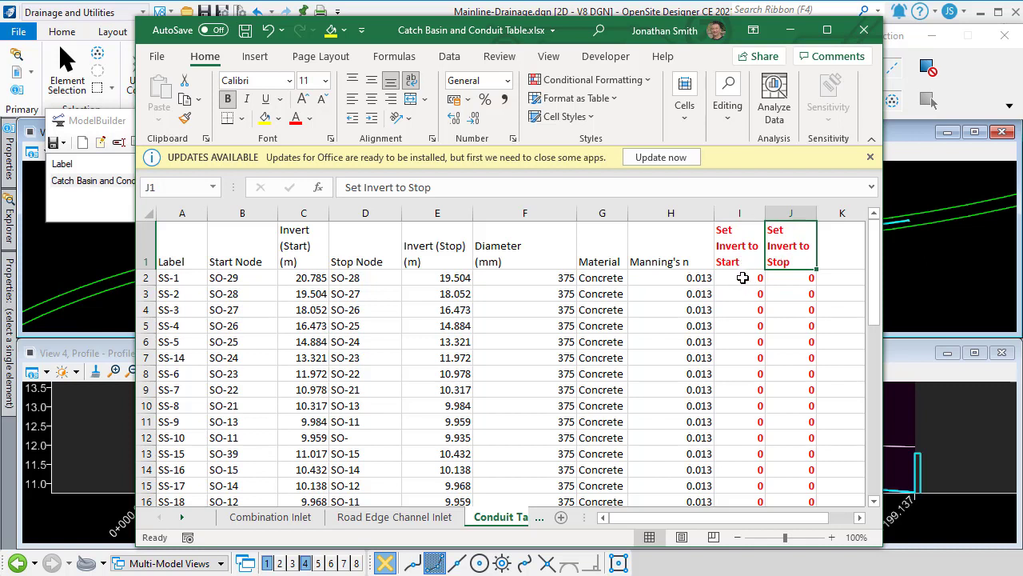
left_click(744, 279)
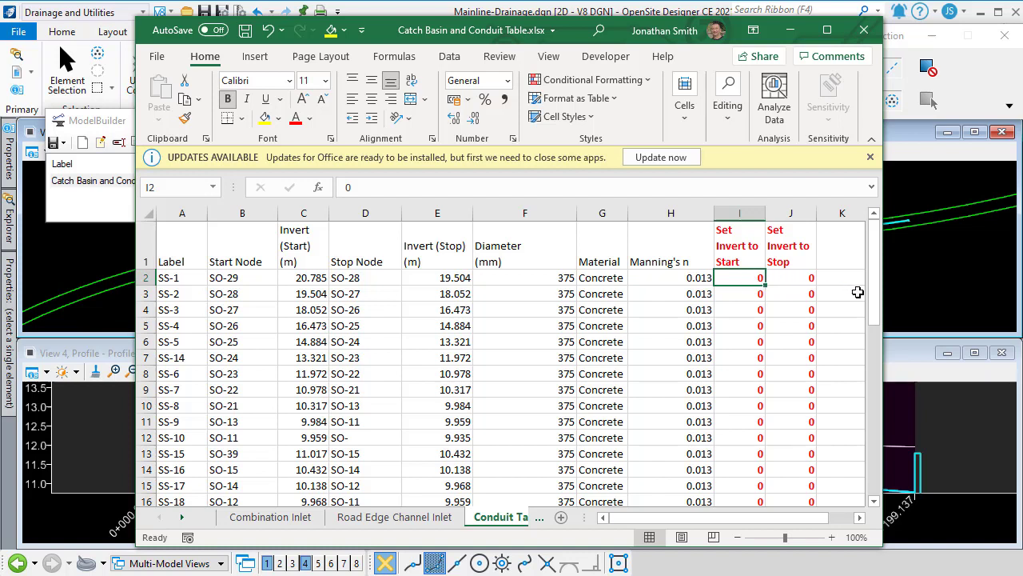
Step: Bring the workbook over the model and check SS-19 and SS-20 inverts 11.65, 11.5 and 11.25
left_click_drag(874, 307, 873, 344)
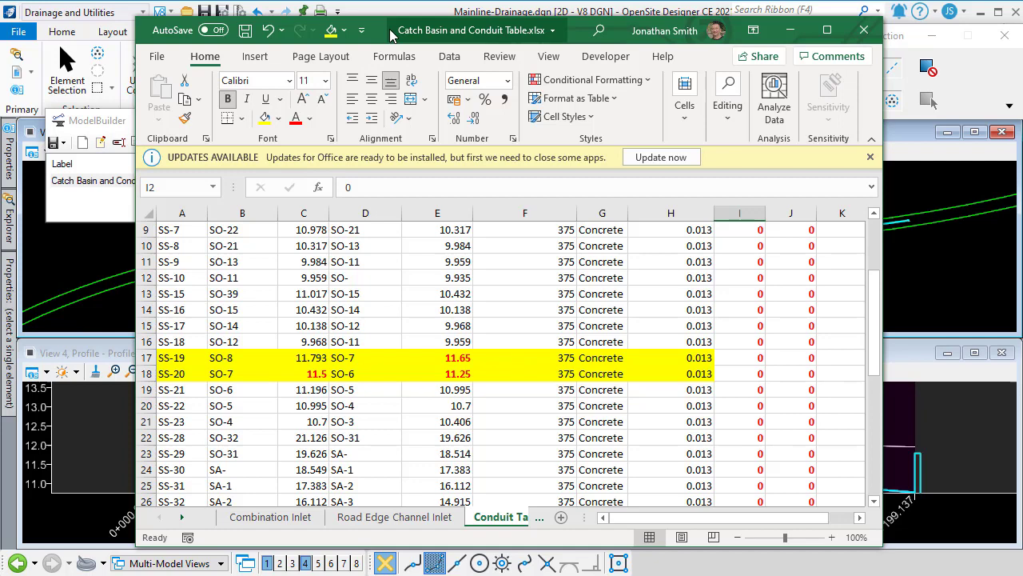
left_click_drag(480, 30, 673, 19)
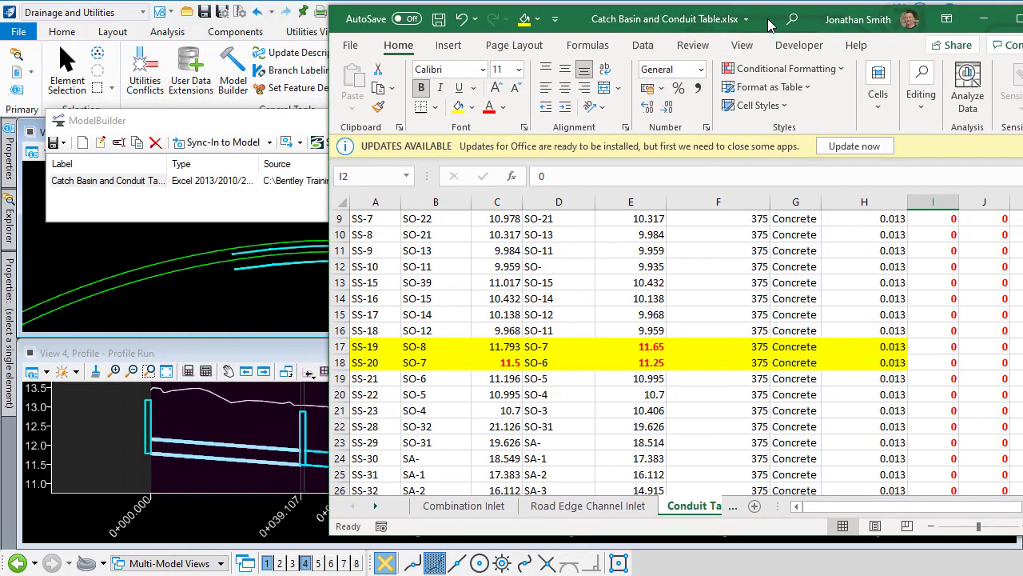
left_click_drag(685, 19, 483, 20)
left_click(448, 347)
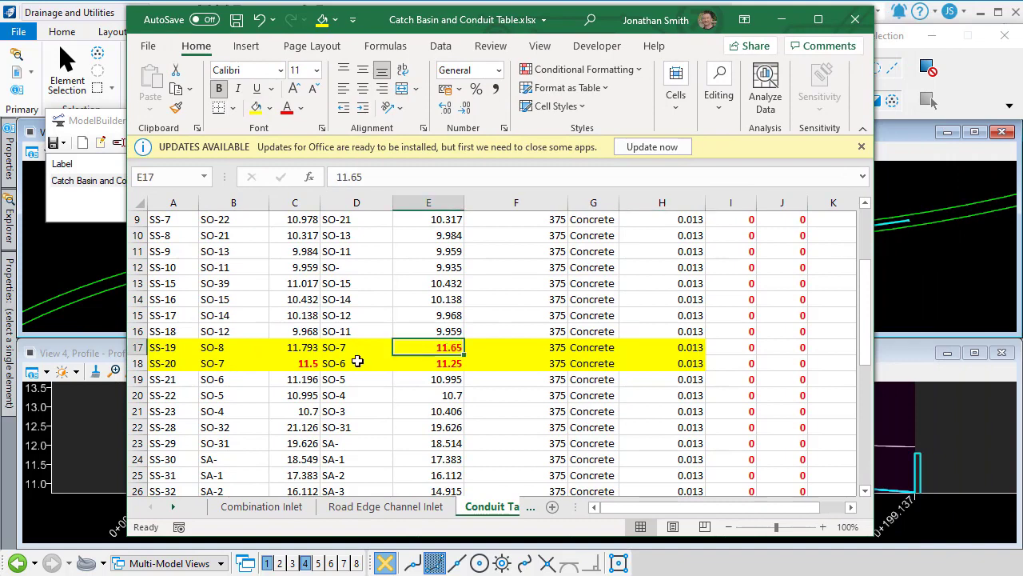
left_click(308, 363)
left_click(443, 361)
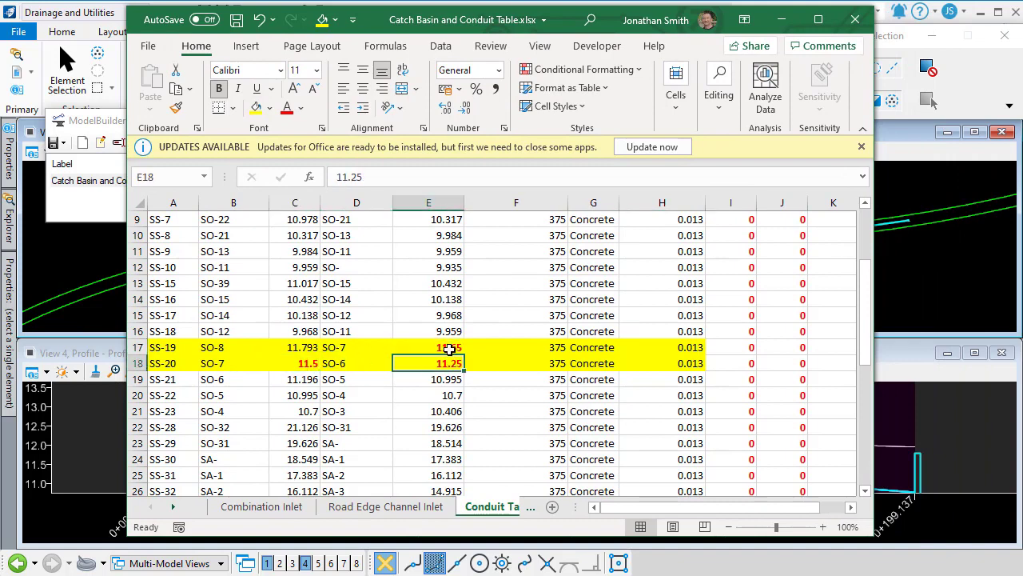
Step: Recheck SS-19's 11.65 stop invert, then save and close the workbook
left_click(448, 349)
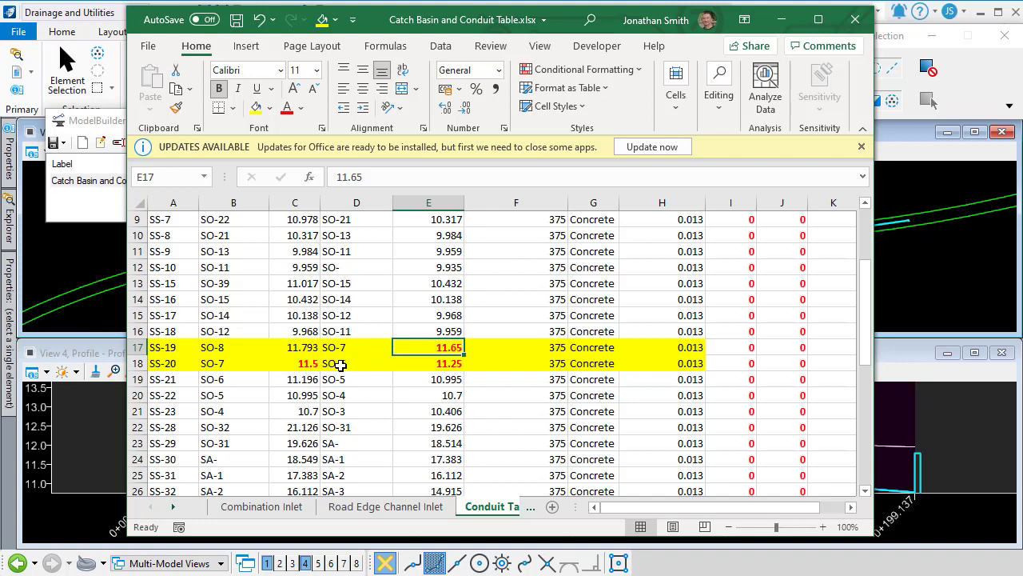
left_click(237, 26)
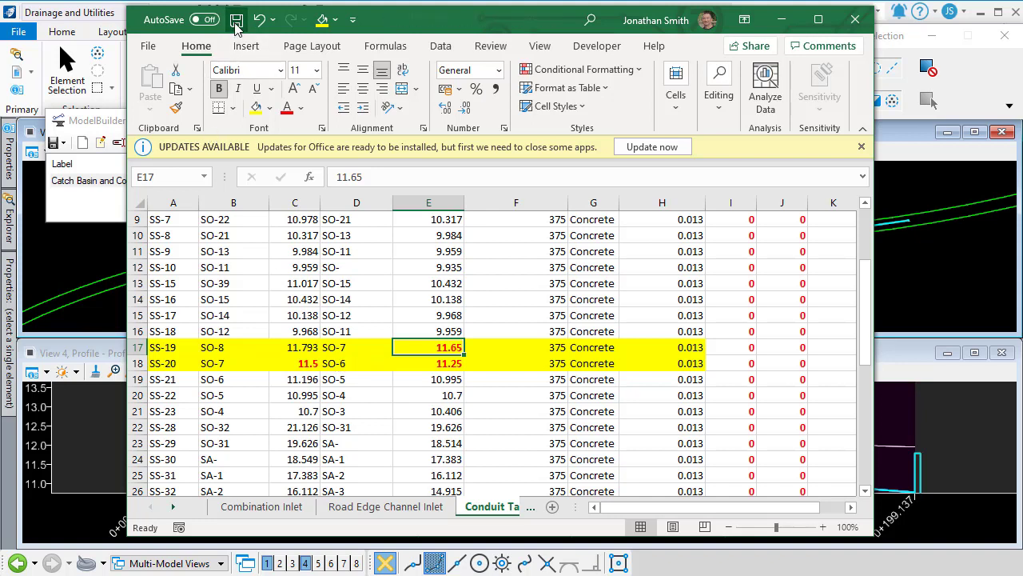
left_click(856, 21)
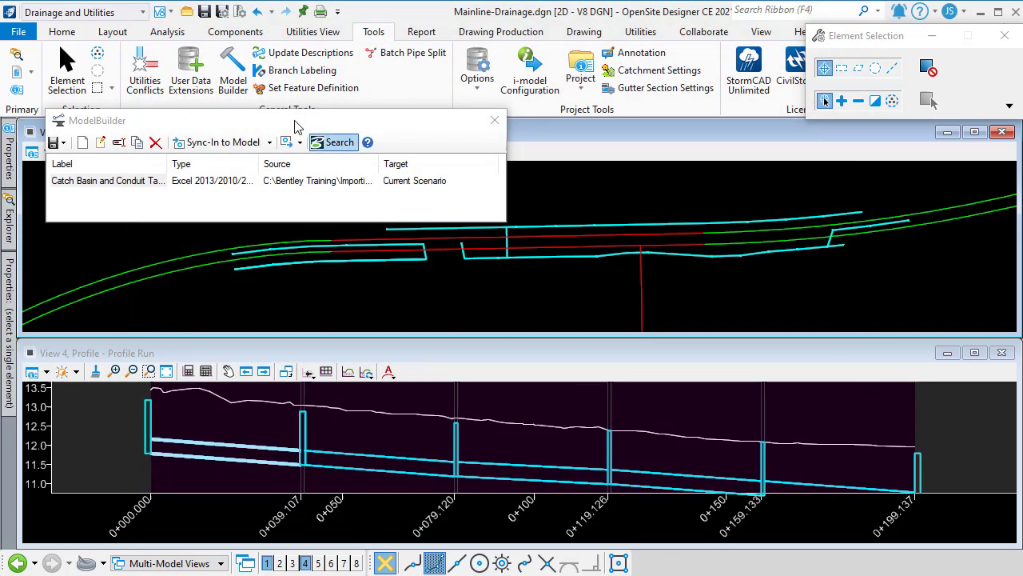
left_click(271, 124)
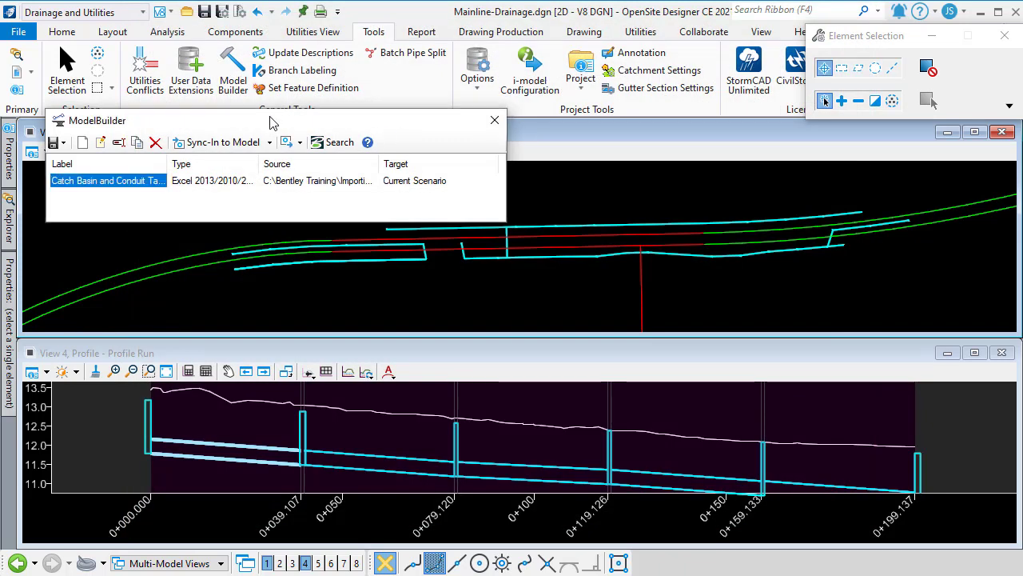
Step: Open the spreadsheet import and preview Conduit Table$, confirming SS-20's stop invert reads 11.25
double_click(138, 181)
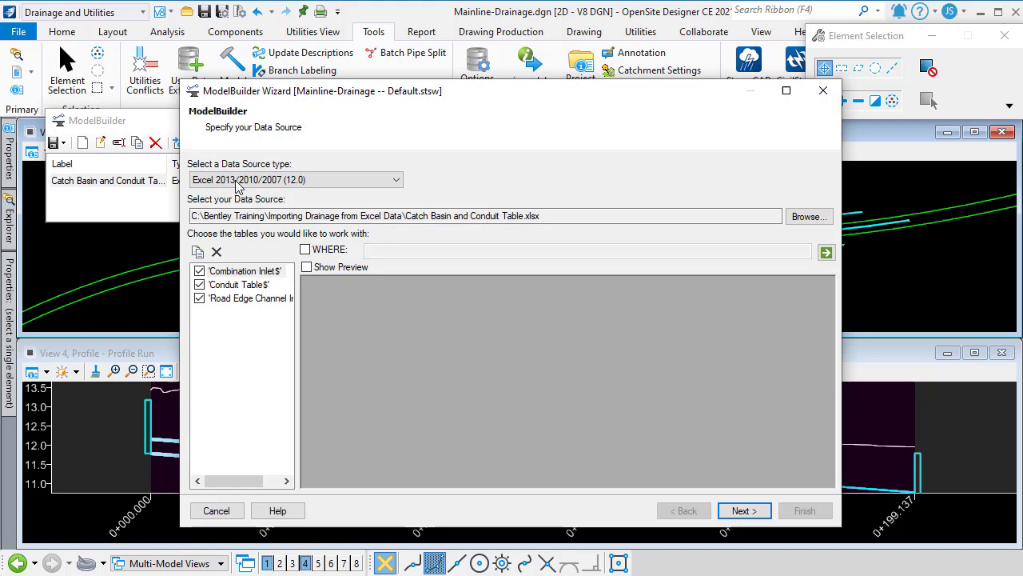
left_click(307, 267)
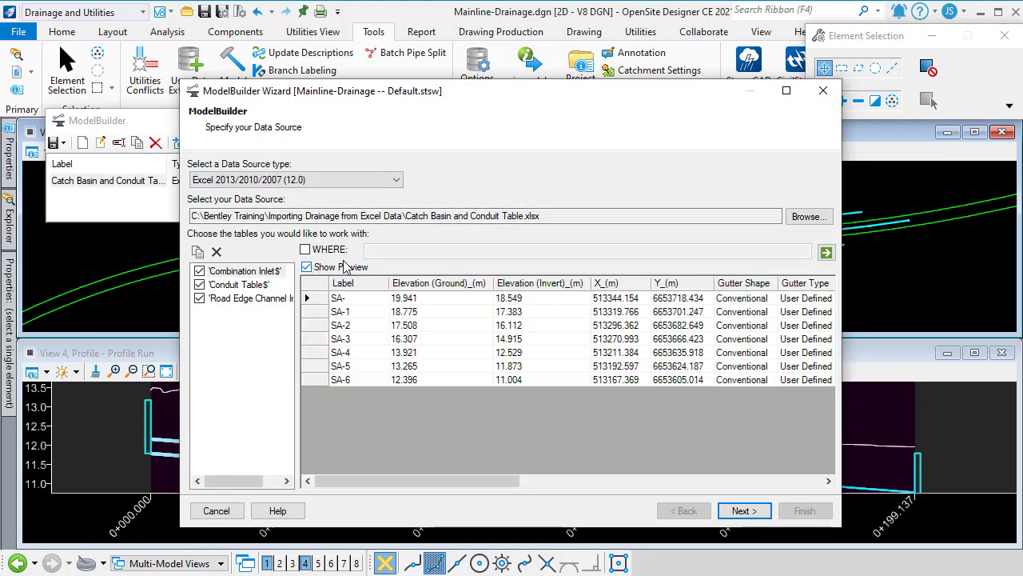
left_click(243, 288)
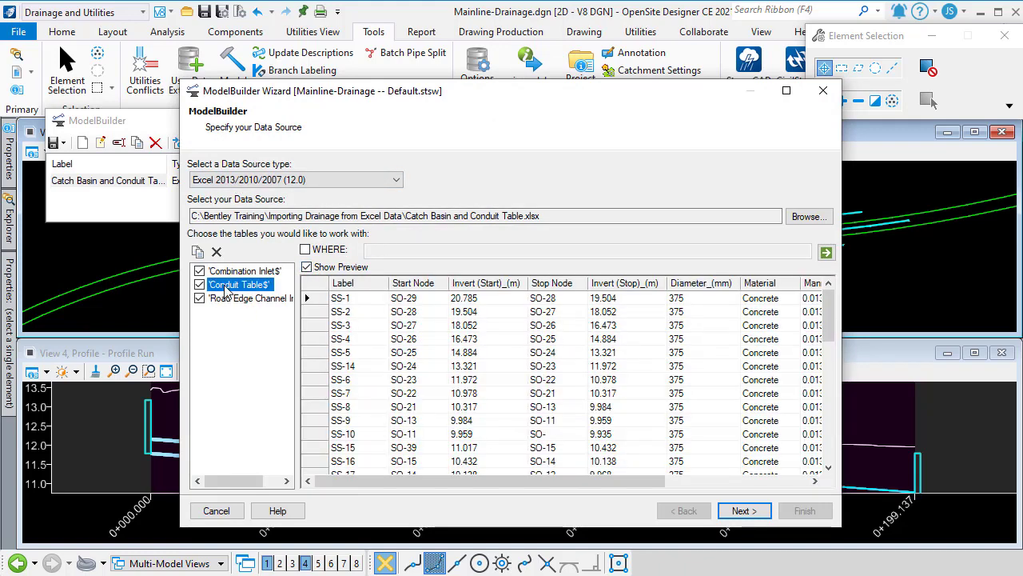
left_click_drag(525, 479, 413, 485)
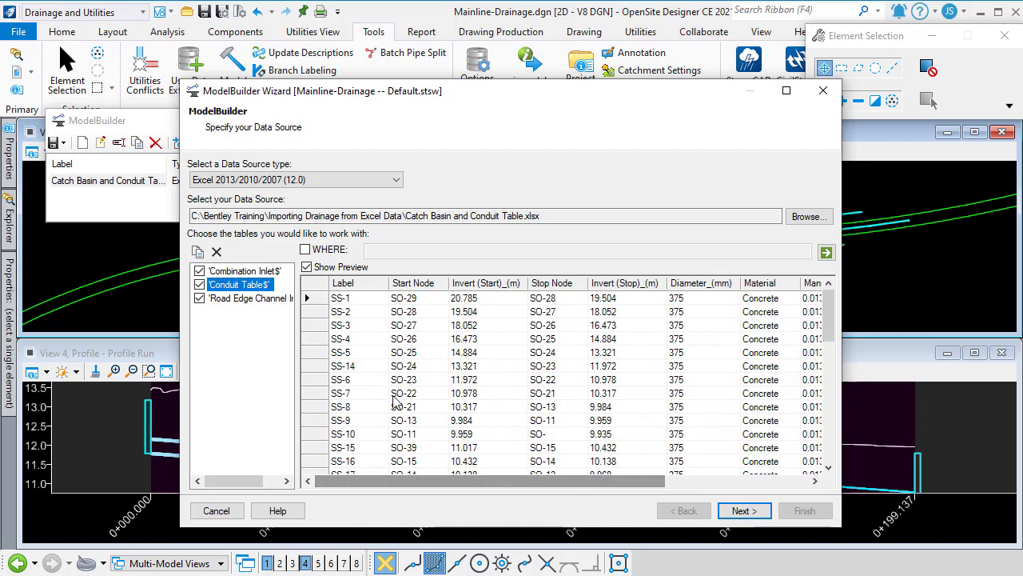
scroll(360, 334, "down", 3)
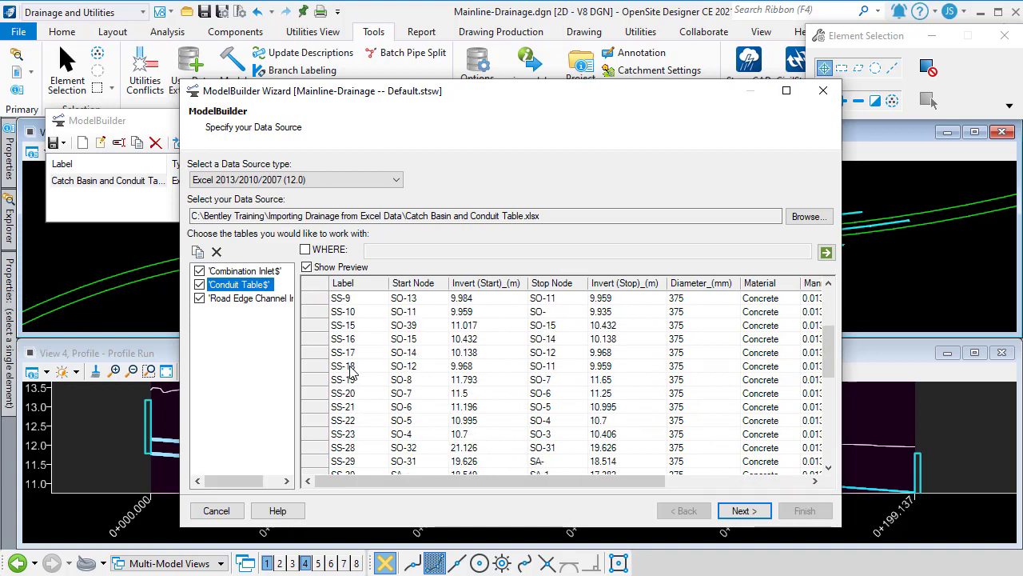
left_click(624, 379)
left_click(486, 393)
left_click(631, 393)
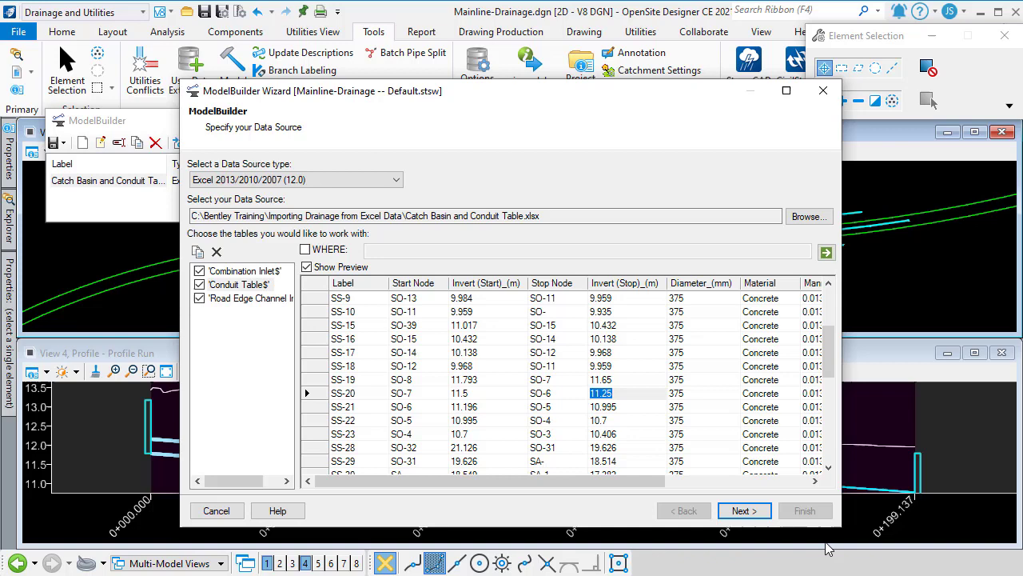
Step: Advance the wizard to Field Mappings and show the Conduit Table$ mappings
left_click(745, 513)
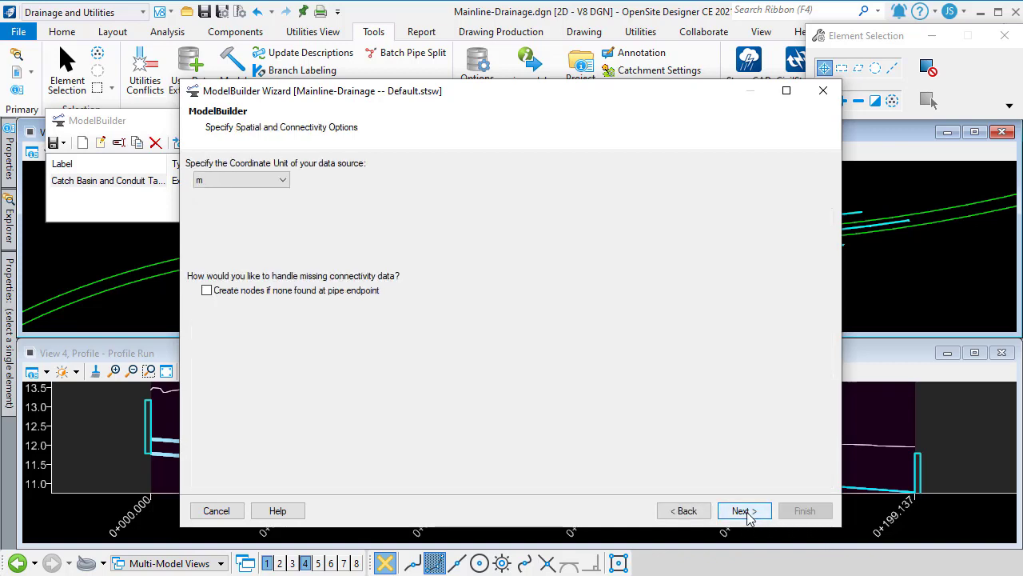
left_click(743, 512)
left_click(743, 512)
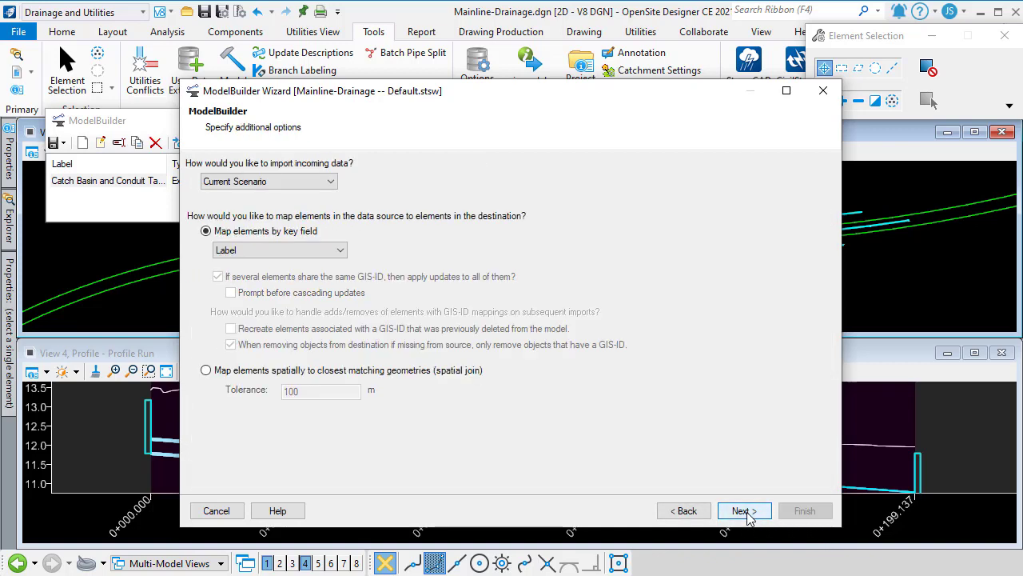
left_click(746, 512)
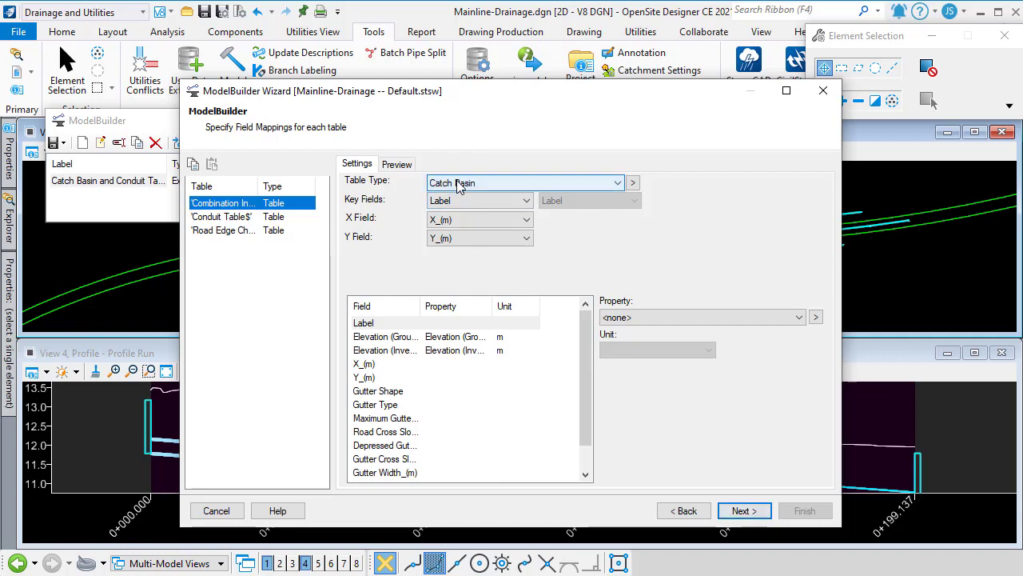
left_click(240, 217)
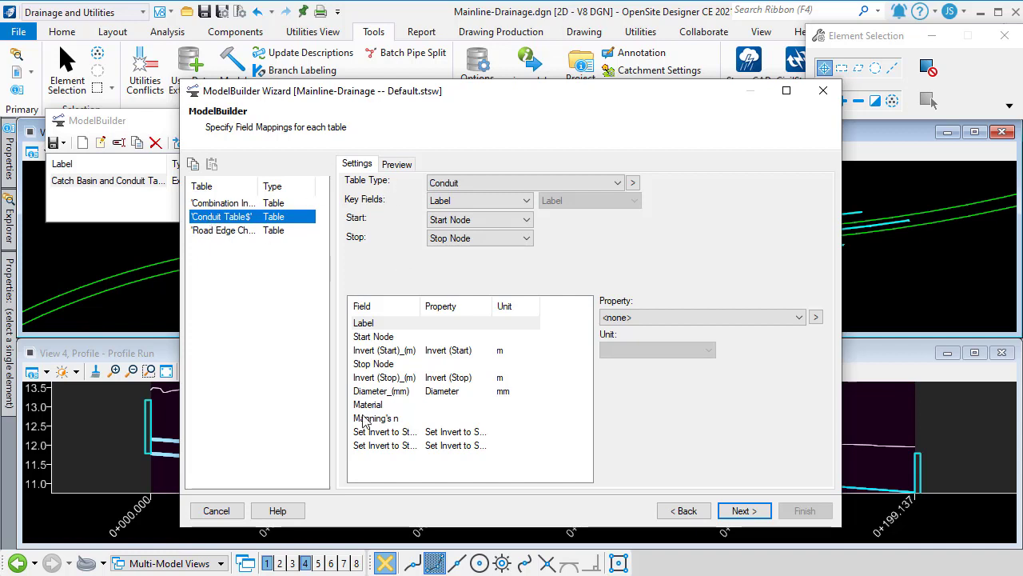
Step: Widen the field list and compare the Set Invert to Start and Set Invert to Stop mappings
left_click(382, 434)
left_click_drag(420, 306, 449, 306)
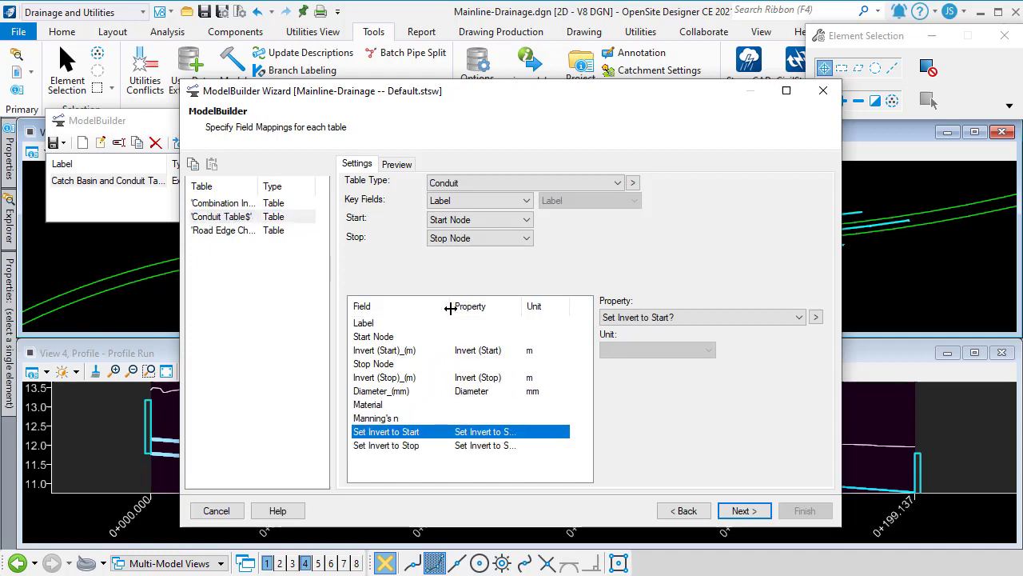
left_click(389, 446)
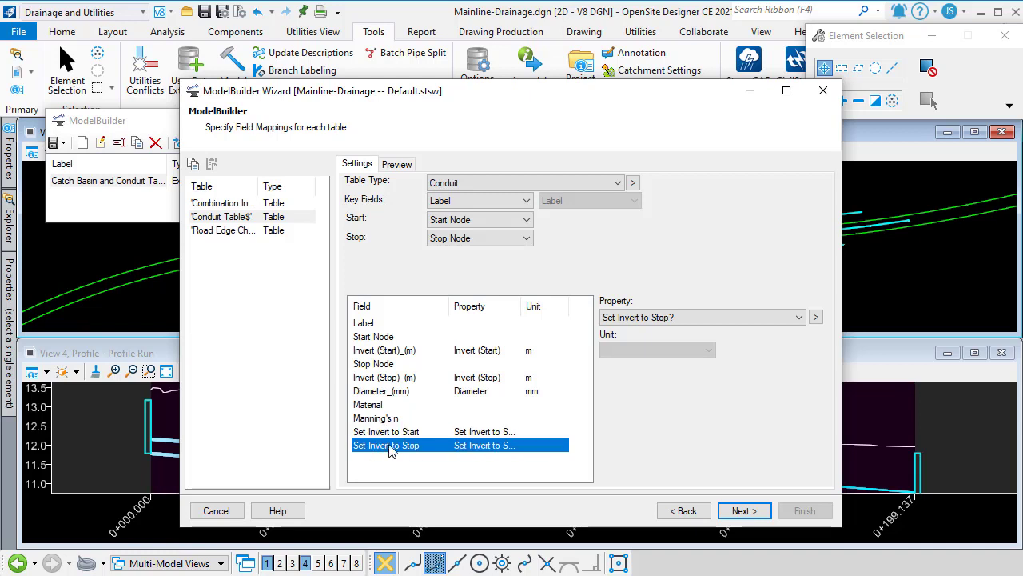
left_click(387, 433)
left_click(388, 445)
left_click(388, 432)
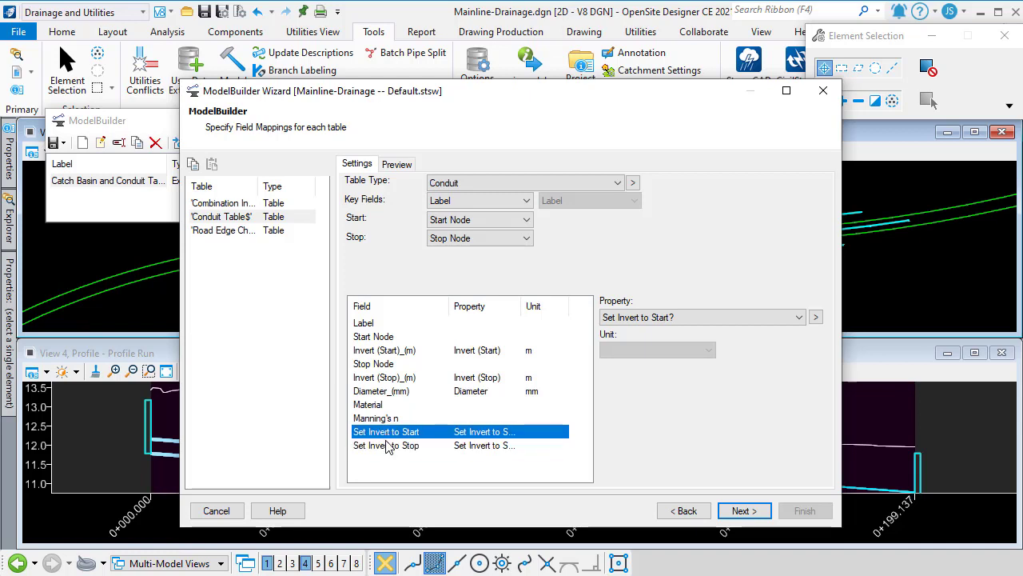
left_click(388, 445)
left_click_drag(529, 310, 562, 311)
Step: Map the Set Invert to Start field to the Set Invert to Start? property
left_click(512, 432)
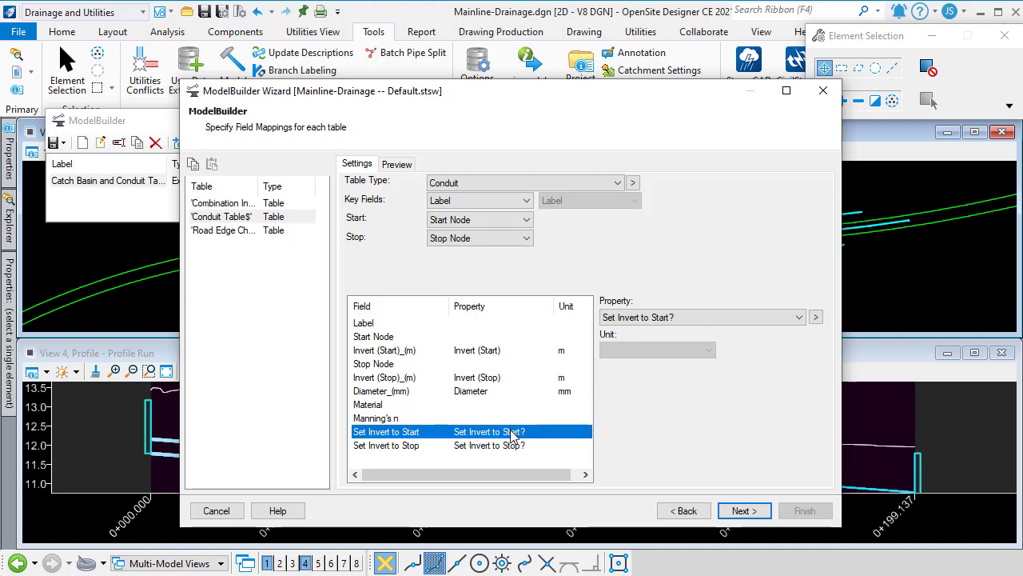
left_click(800, 318)
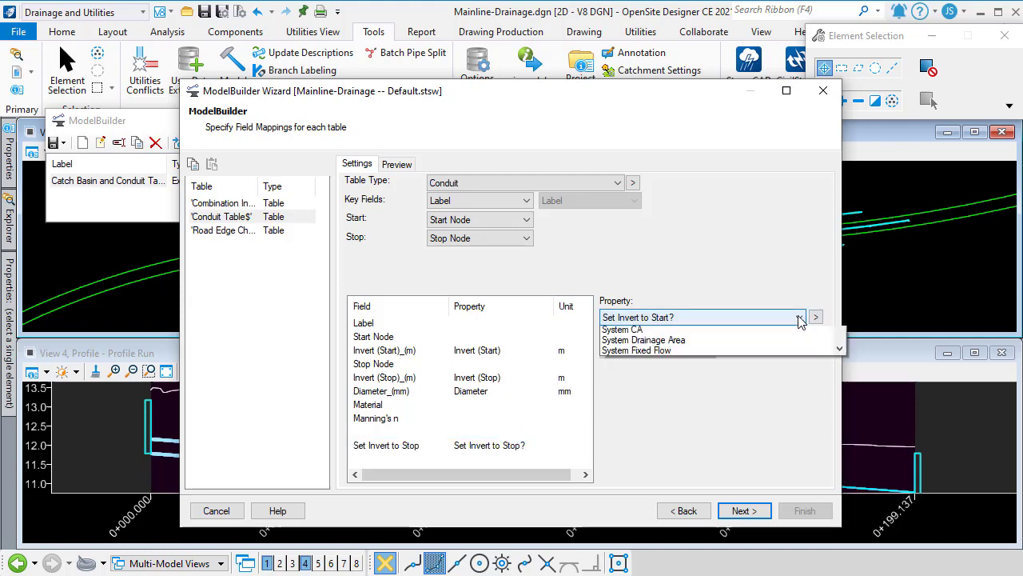
scroll(683, 344, "up", 1)
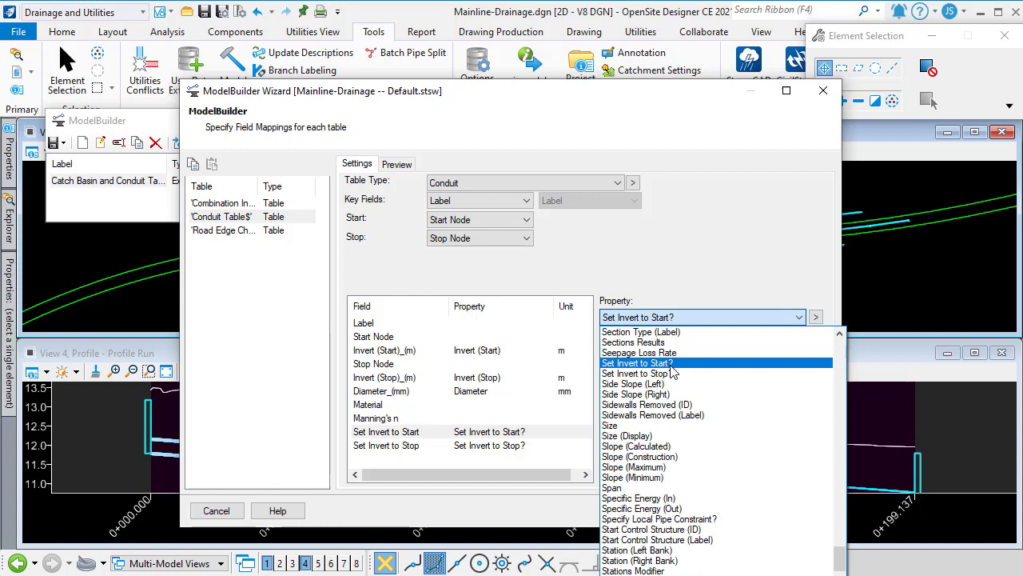
left_click(663, 270)
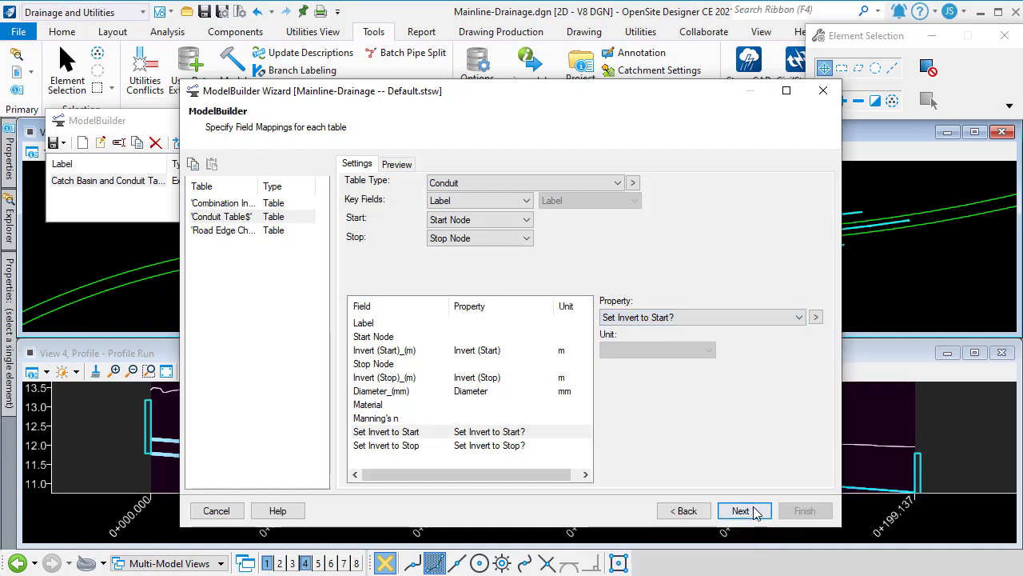
left_click(751, 512)
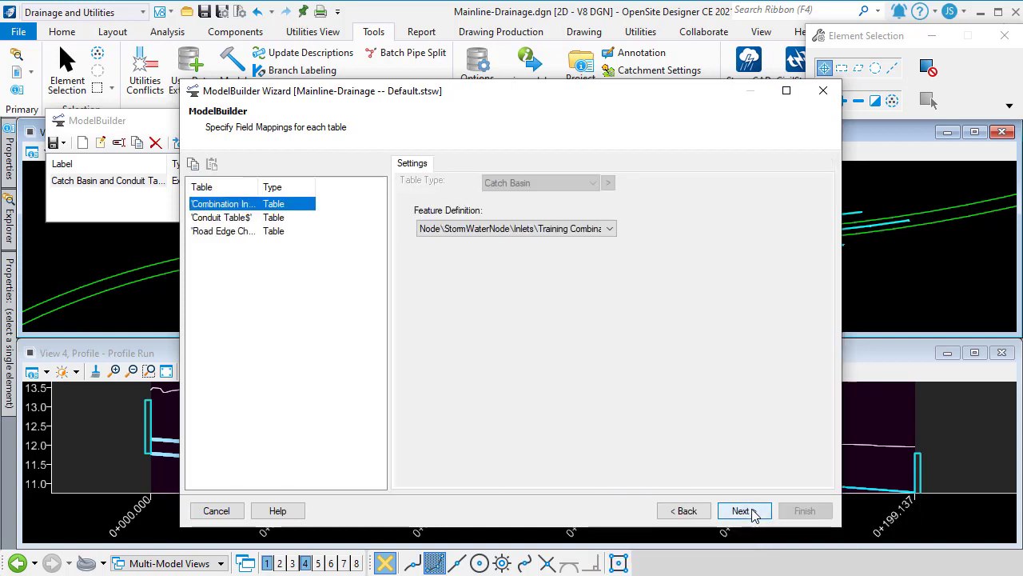
Step: Finish the wizard, building the model now and confirming synchronization to update 43 conduits
left_click(742, 511)
left_click(752, 512)
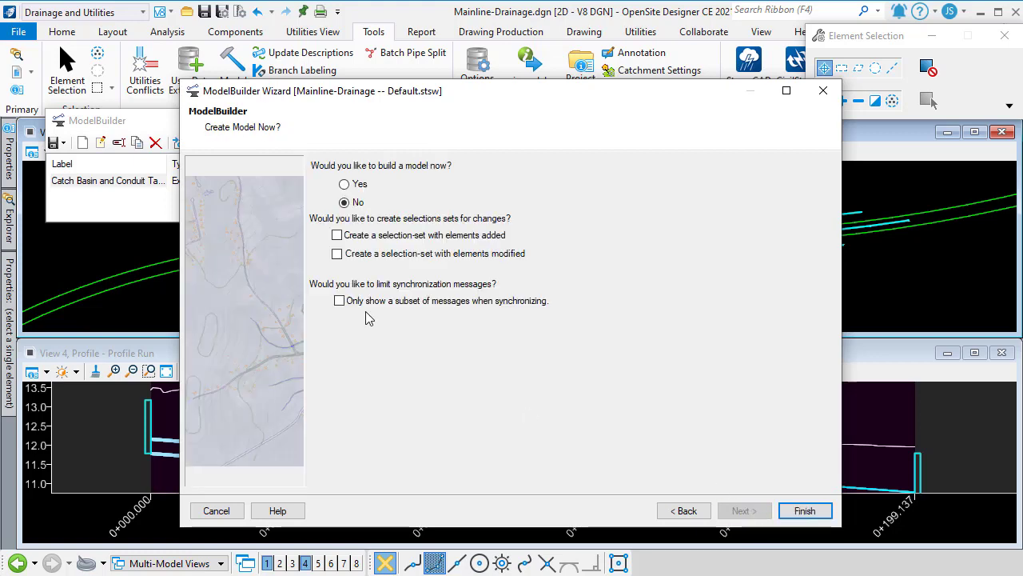
left_click(358, 186)
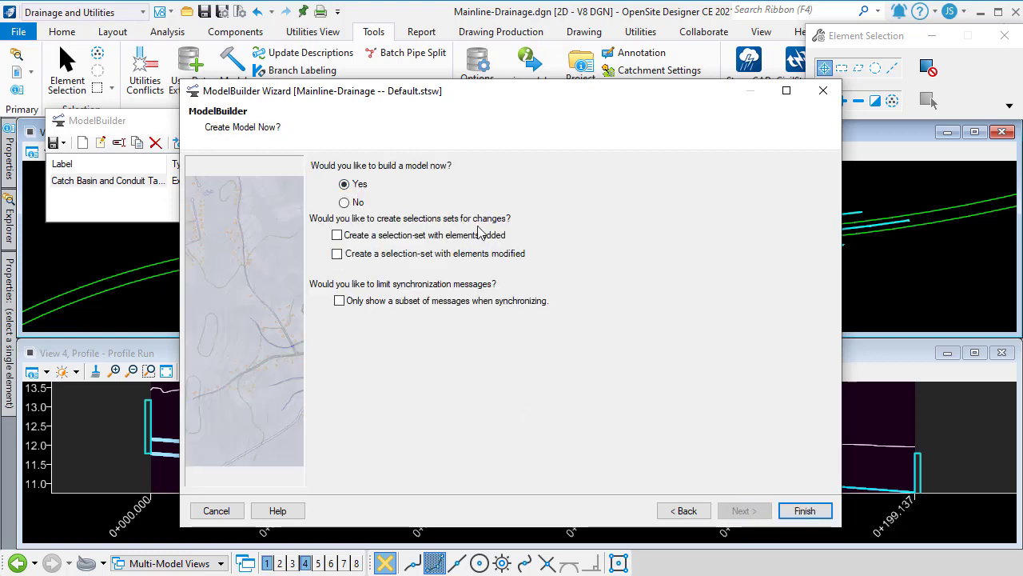
left_click(805, 511)
left_click(570, 439)
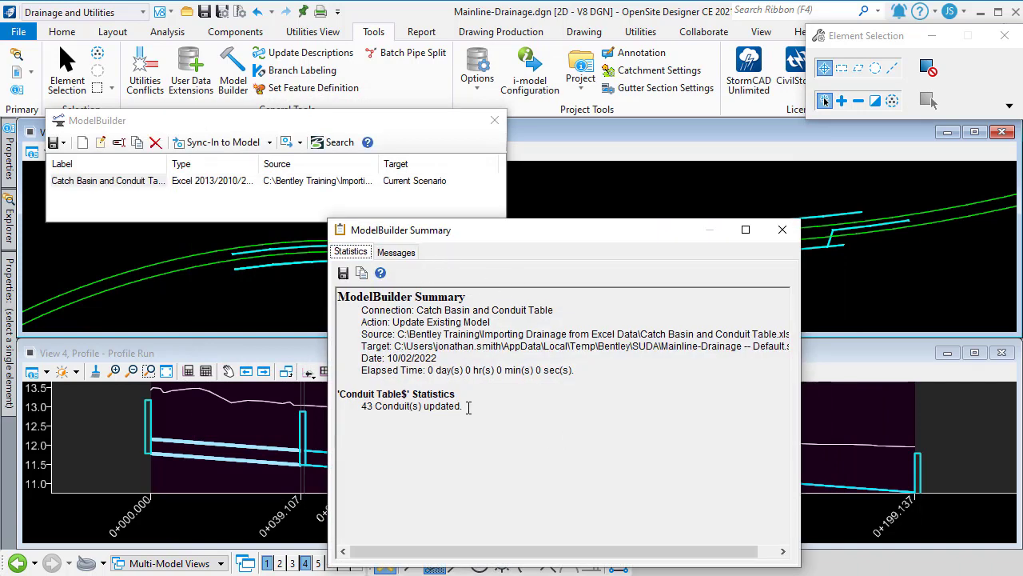
Step: Highlight the '43 Conduit(s) updated' line, then close the ModelBuilder Summary
left_click_drag(469, 407, 364, 410)
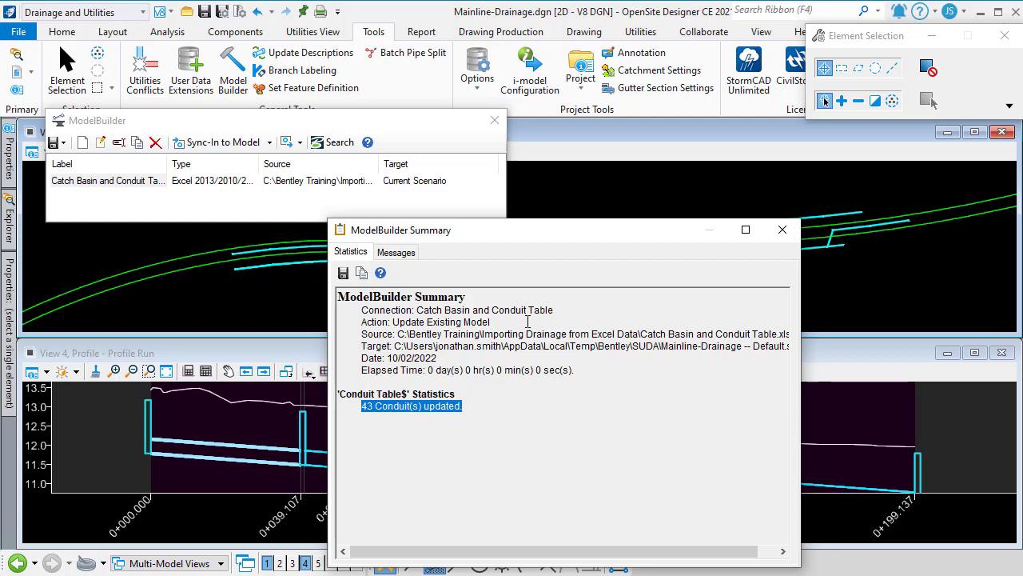
left_click(784, 231)
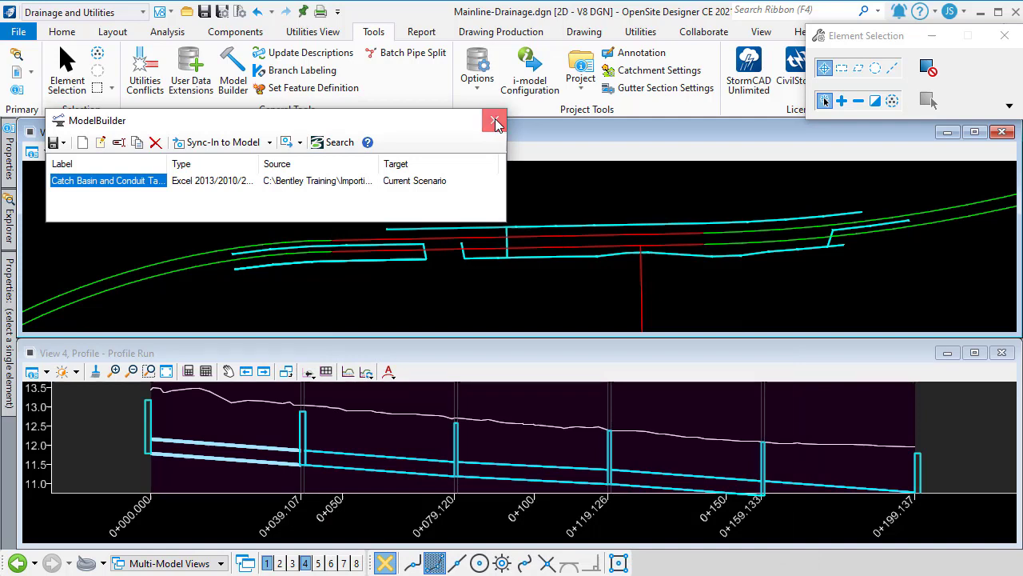
Step: Close ModelBuilder and accept the Drainage and Utilities prompt to sync the drawing with the database
left_click(495, 120)
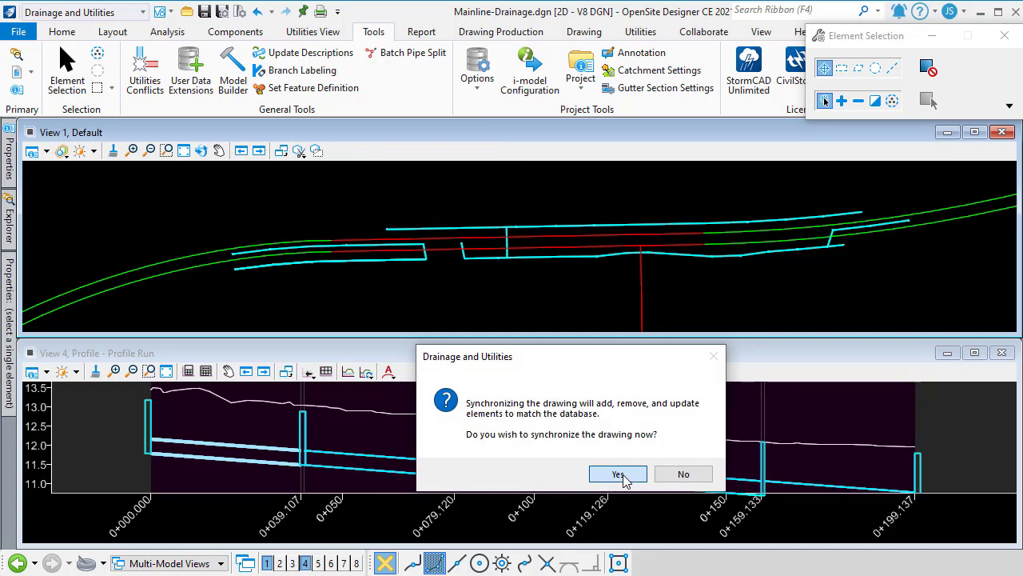
left_click(620, 475)
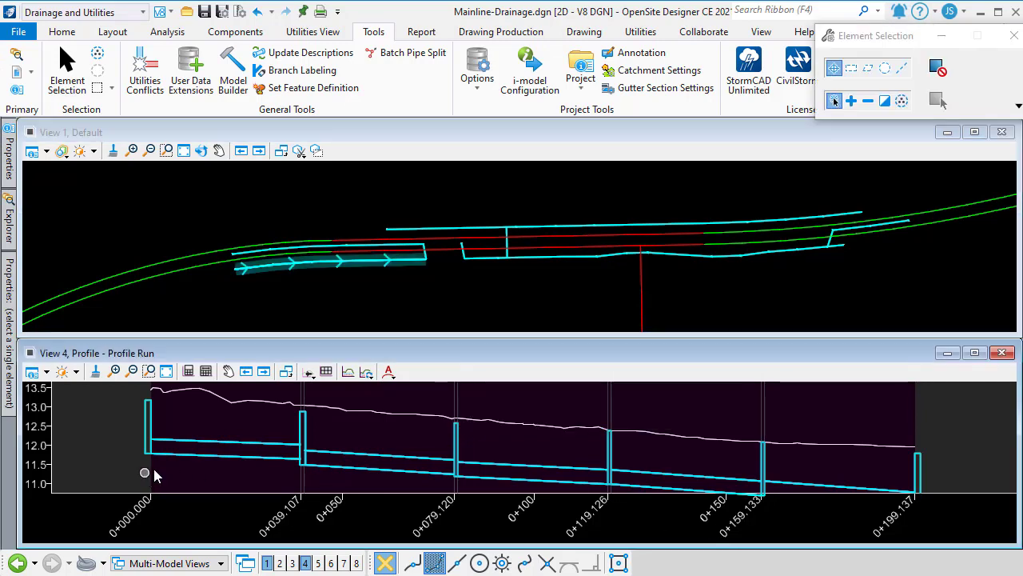
Step: Zoom into the profile and select pipe SS-19 to display its invert labels
scroll(235, 469, "up", 4)
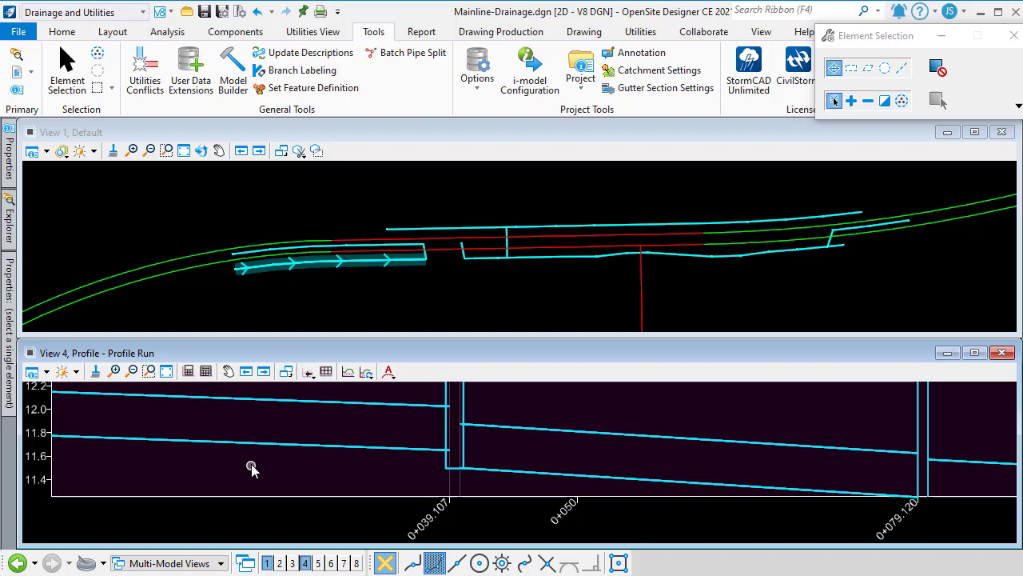
left_click_drag(232, 470, 362, 476)
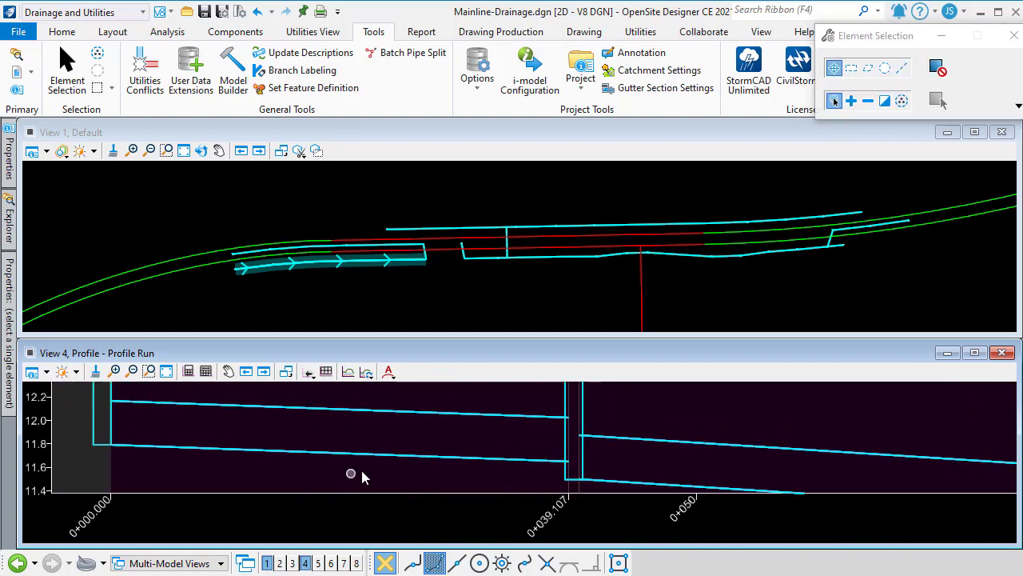
left_click(421, 413)
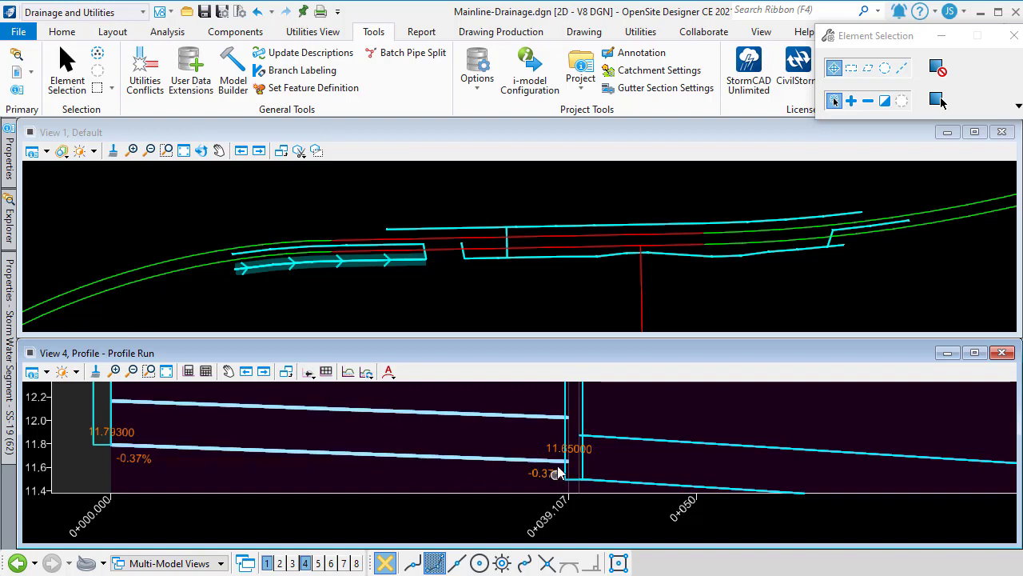
Step: Bring pipe SS-20 into view, showing inverts 11.50 and 11.25, and open its Properties panel
left_click_drag(621, 471, 549, 426)
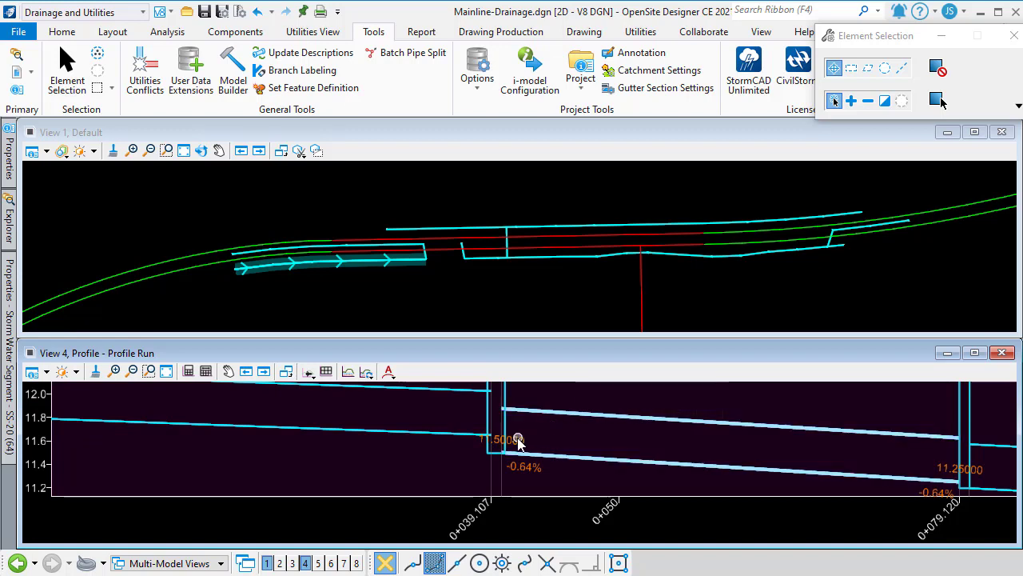
scroll(515, 444, "up", 1)
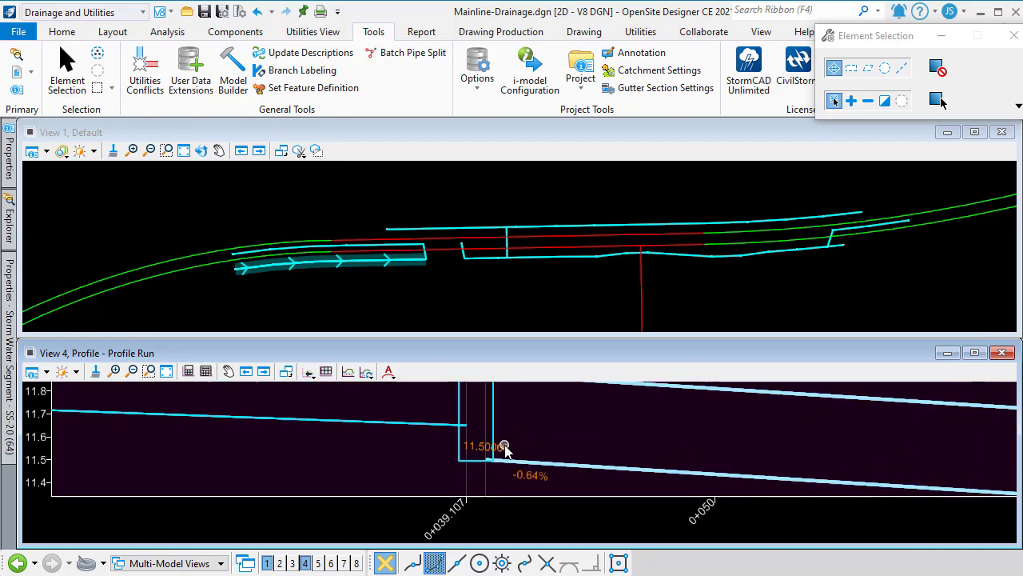
scroll(512, 450, "down", 2)
scroll(656, 451, "up", 1)
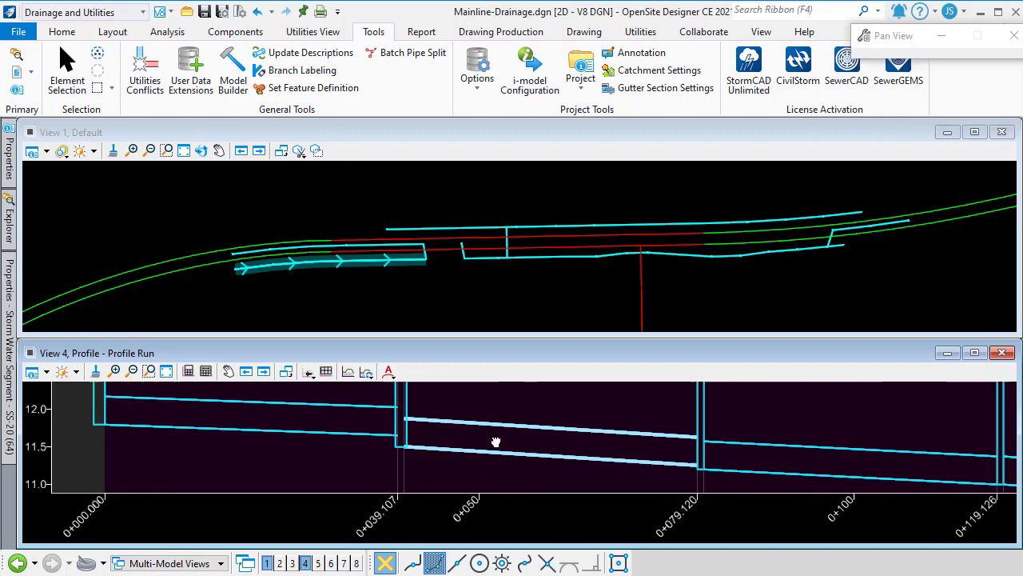
scroll(336, 432, "down", 1)
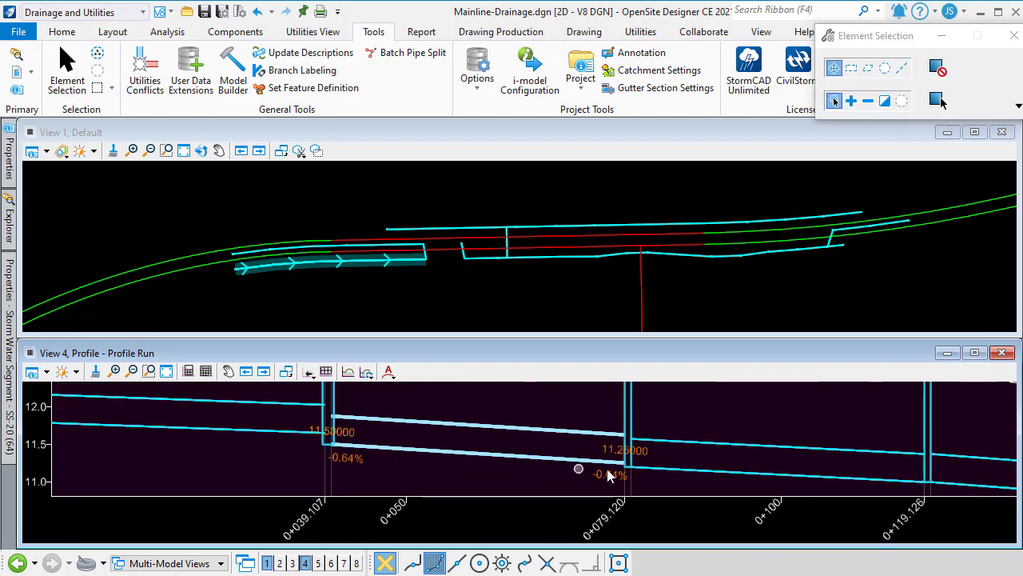
scroll(616, 459, "up", 1)
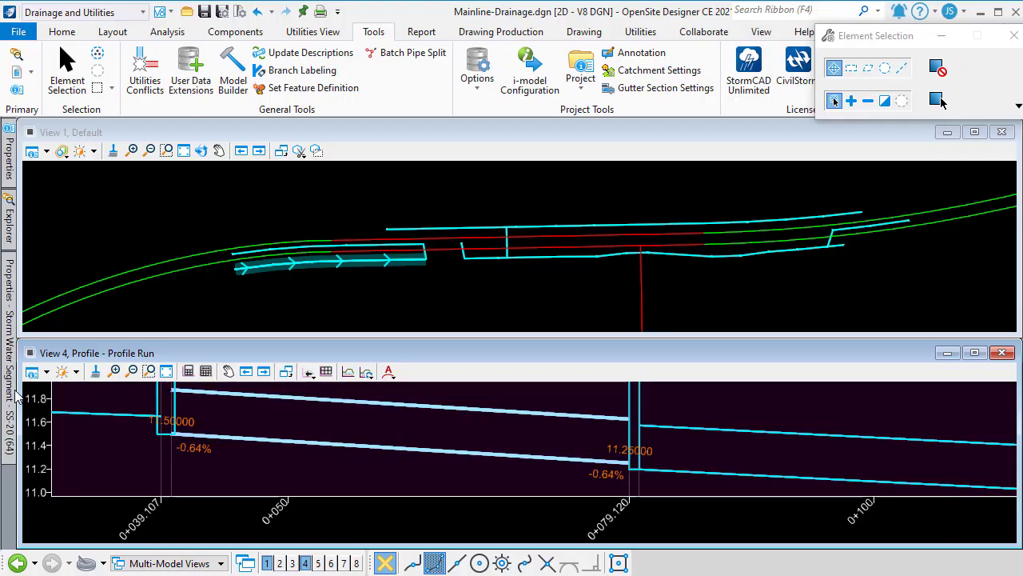
mouse_move(14, 388)
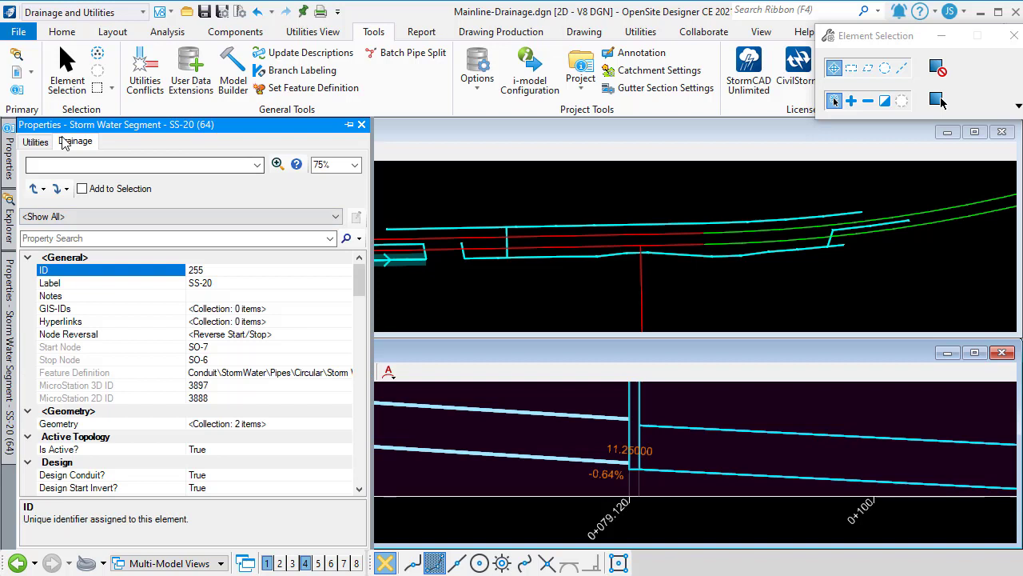
Step: Check that SS-20's Set Invert to Start? and Set Invert to Stop? are both False
scroll(180, 380, "down", 8)
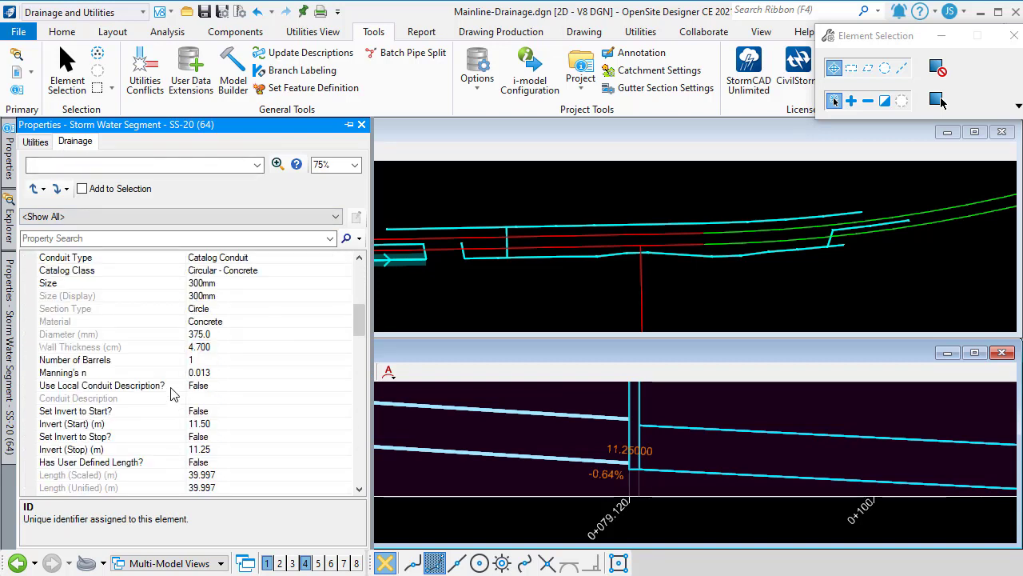
scroll(170, 393, "down", 1)
left_click(136, 372)
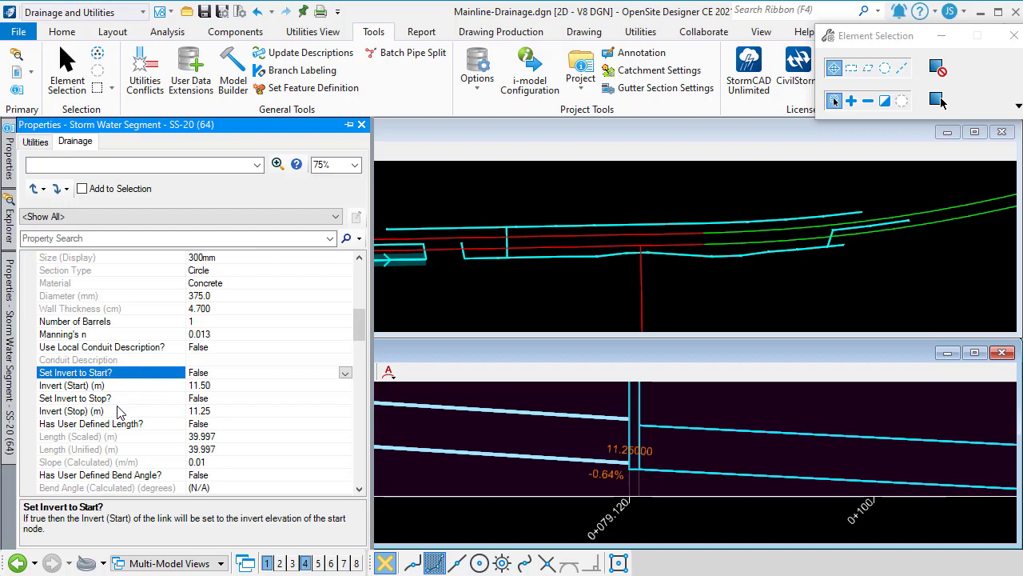
left_click(124, 399)
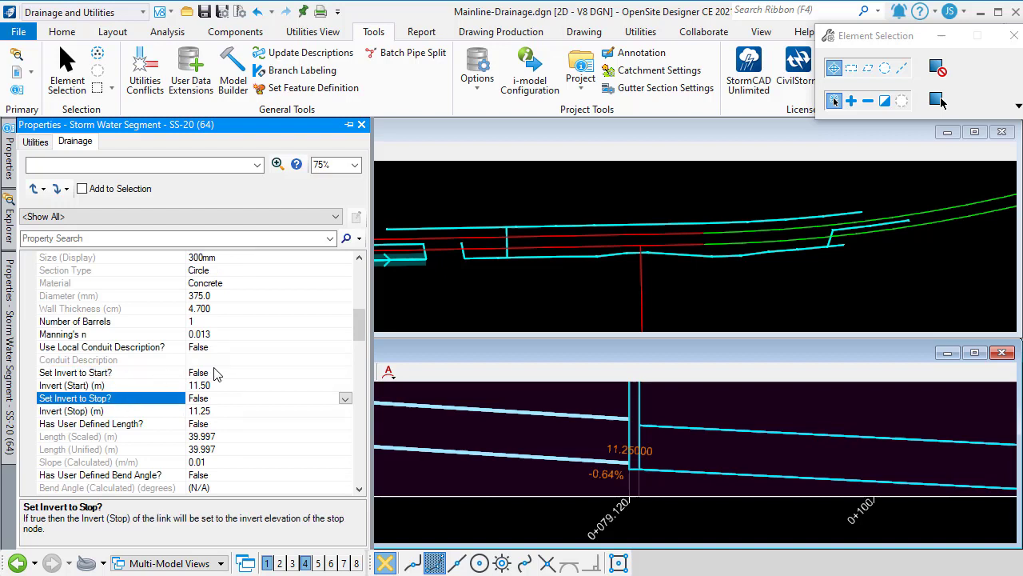